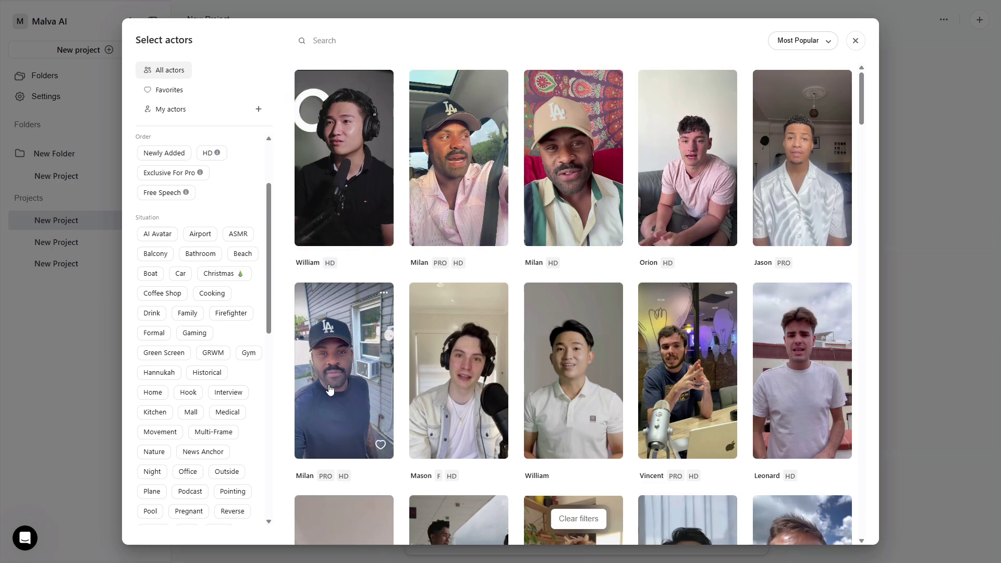
Scroll the Sora 2 guide PDF to page 3 and select 'Generate unlimited Sora 2 videos'
mouse_move(360, 400)
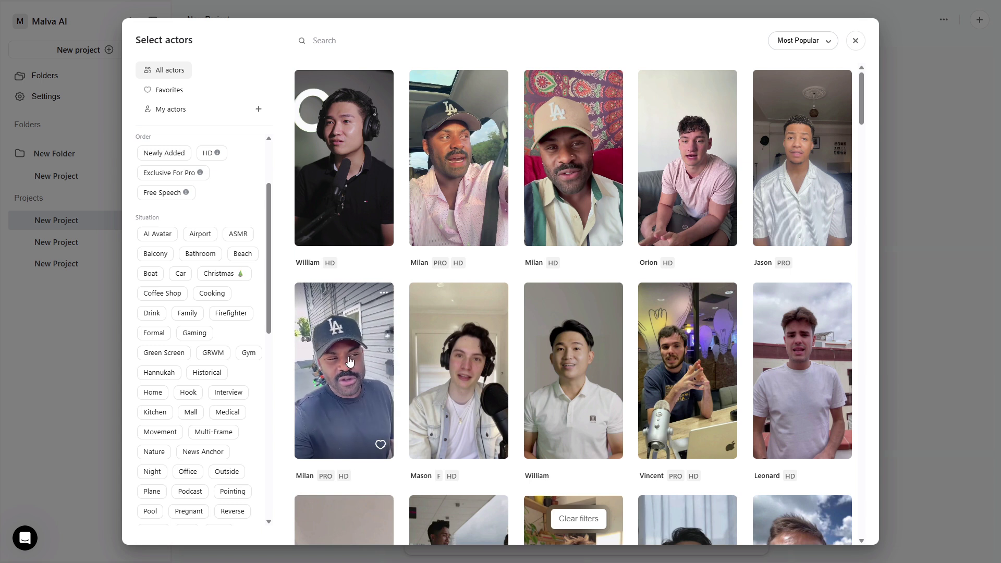
scroll(364, 334, "down", 3)
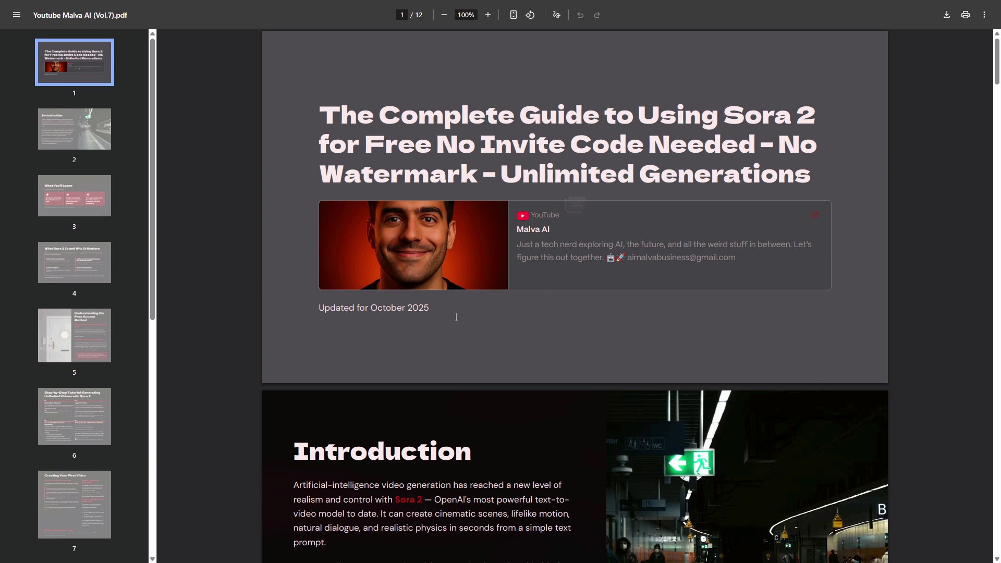
scroll(520, 327, "down", 10)
left_click_drag(328, 320, 362, 355)
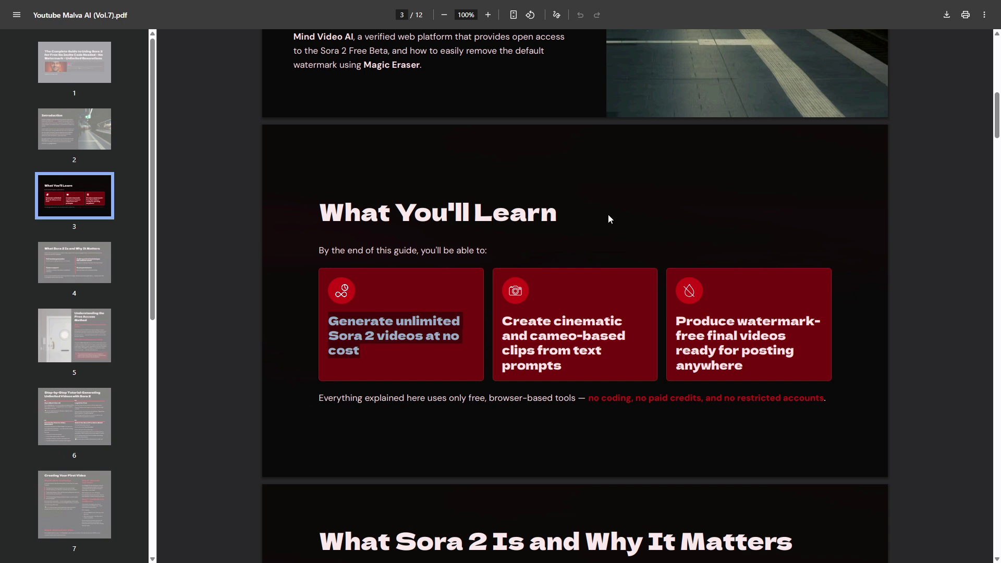
In Discord's #bot-pdf, request reward verification from the bot and open its DMs
key("alt+Tab")
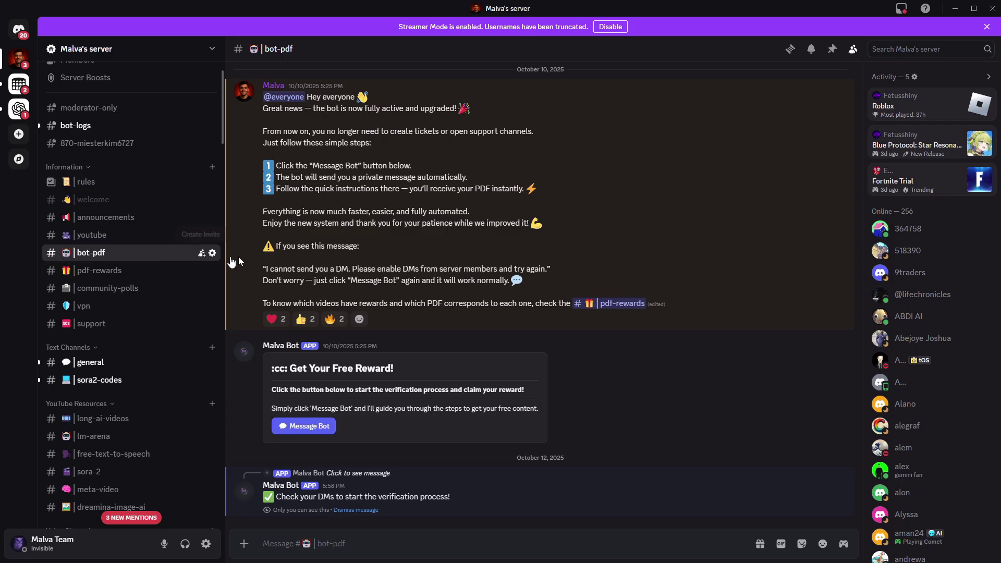
left_click(300, 428)
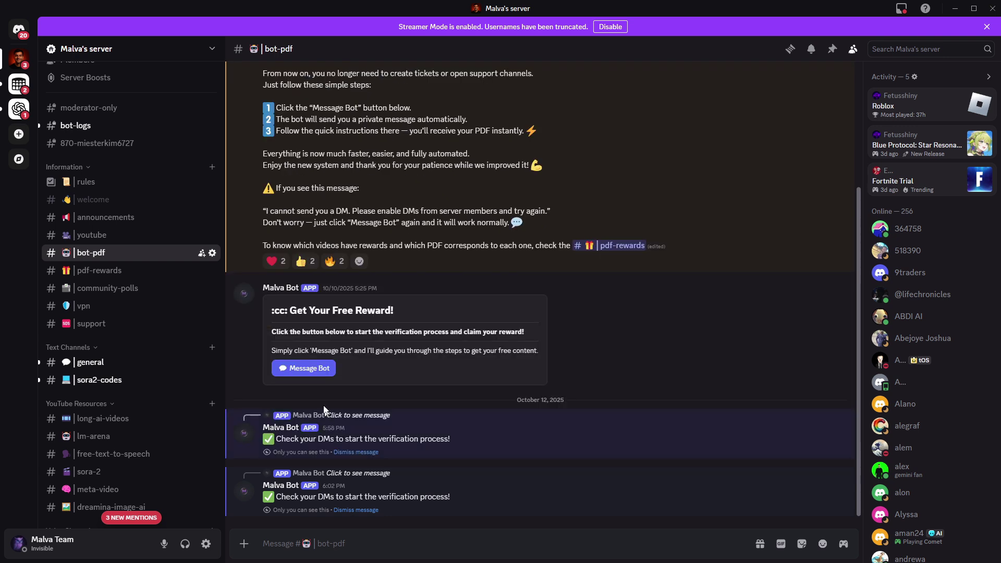
left_click(19, 54)
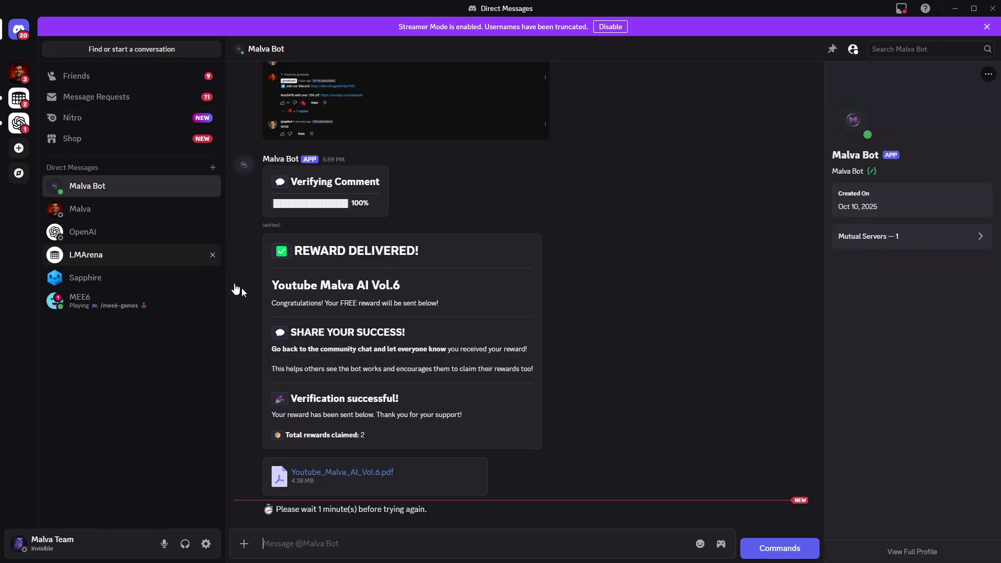
Scroll the bot DM to the Vol.6 PDF delivery and view the enlarged screenshot
scroll(384, 258, "up", 10)
scroll(384, 258, "up", 3)
scroll(308, 115, "down", 3)
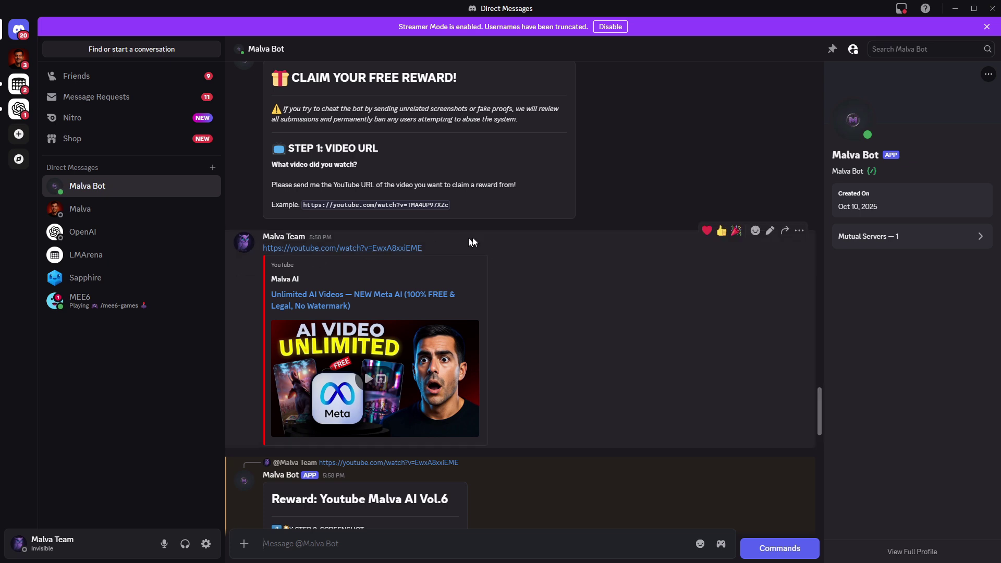
scroll(364, 287, "down", 6)
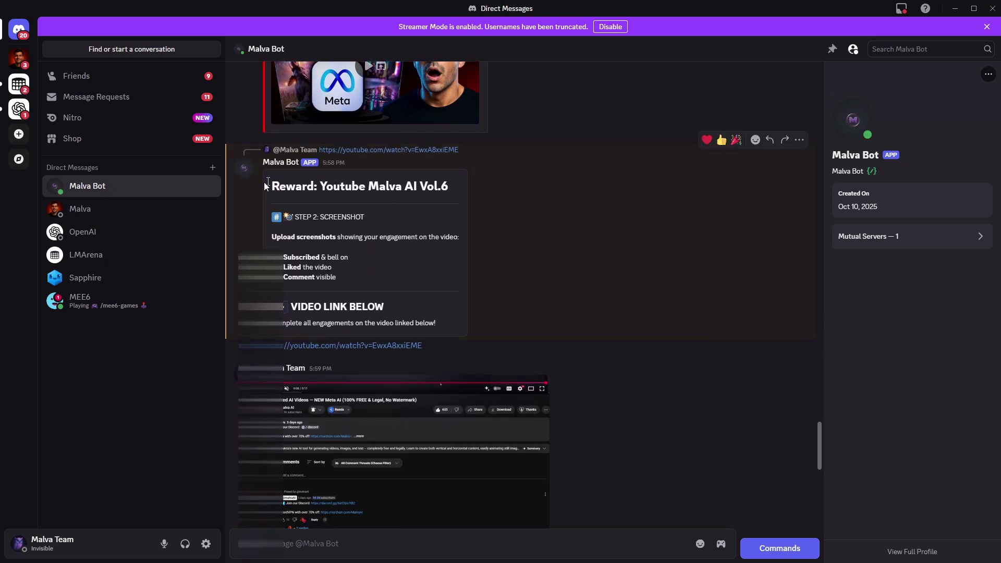
scroll(365, 287, "down", 4)
scroll(372, 229, "down", 1)
left_click(372, 229)
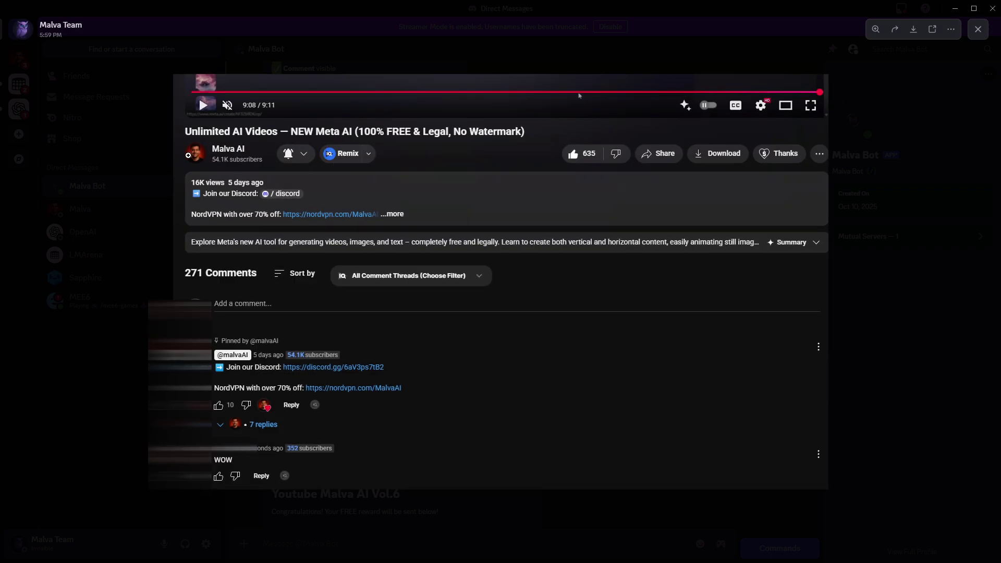
key("Escape")
scroll(365, 313, "down", 4)
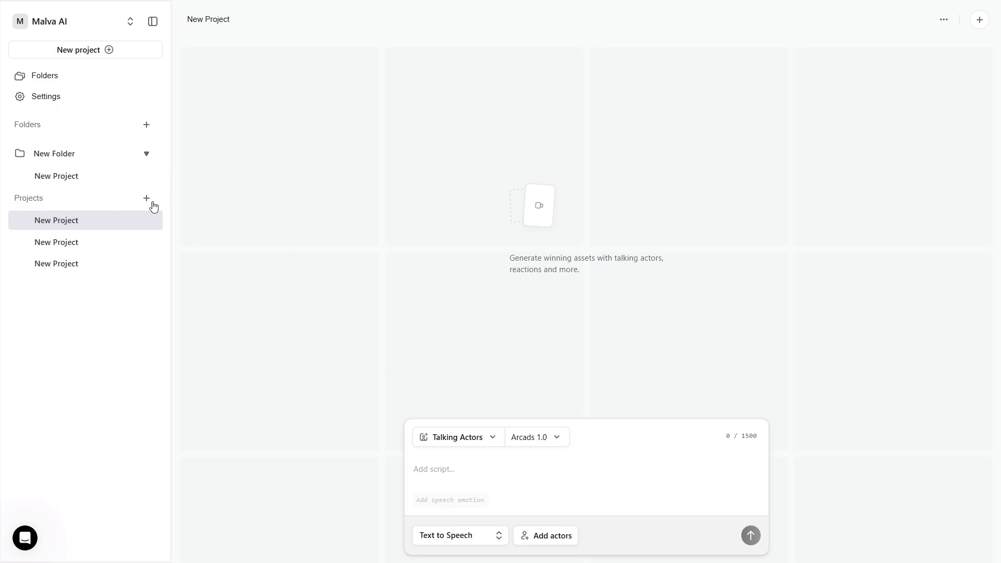
Preview the Gestures, Scenes and Show Your App generation types, then keep Talking Actors
left_click(471, 437)
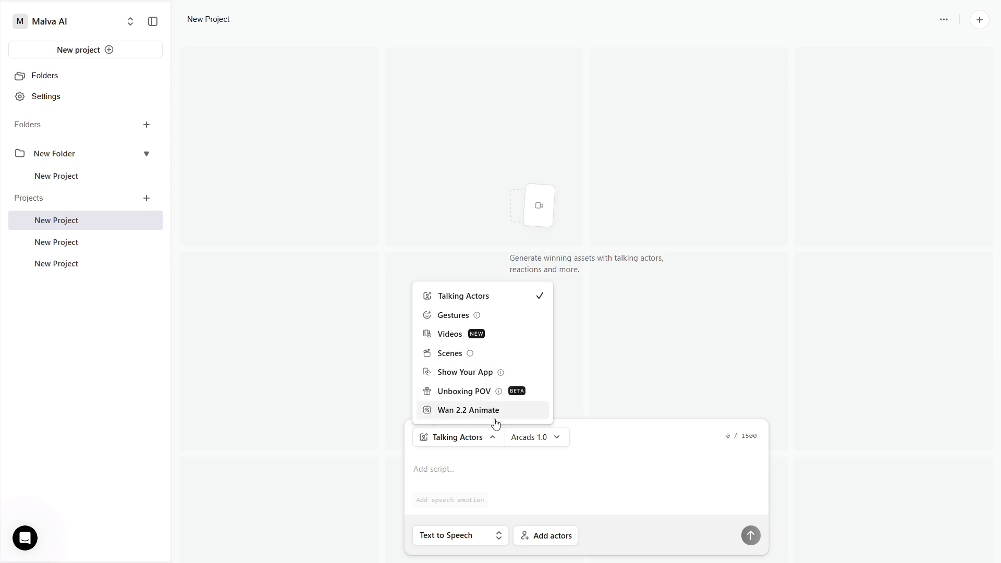
mouse_move(480, 319)
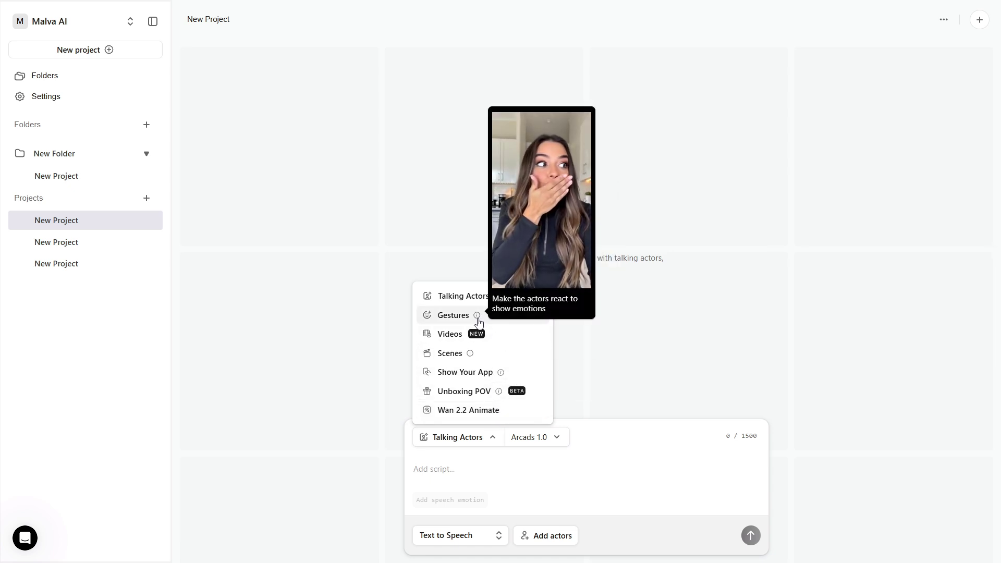
mouse_move(471, 353)
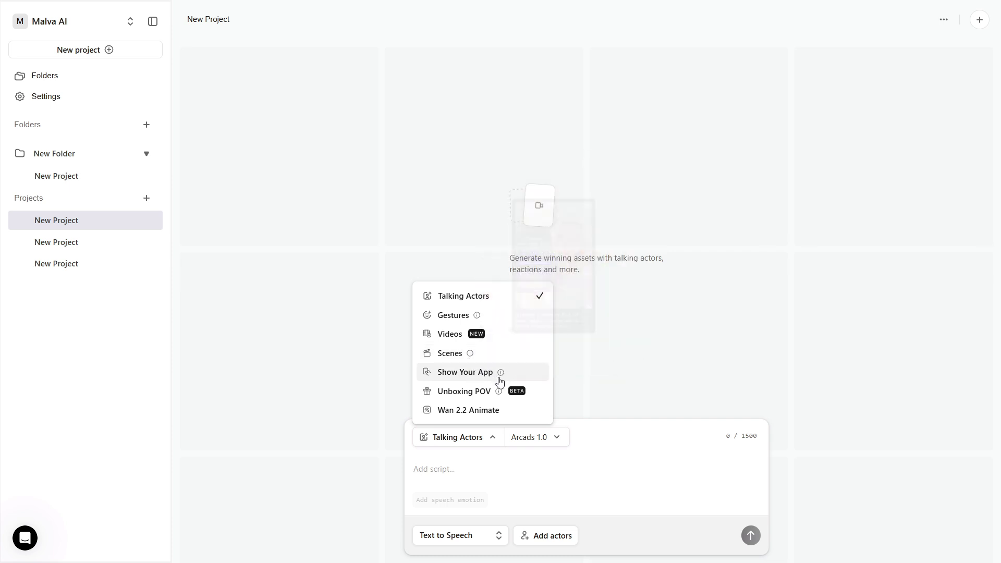
mouse_move(501, 377)
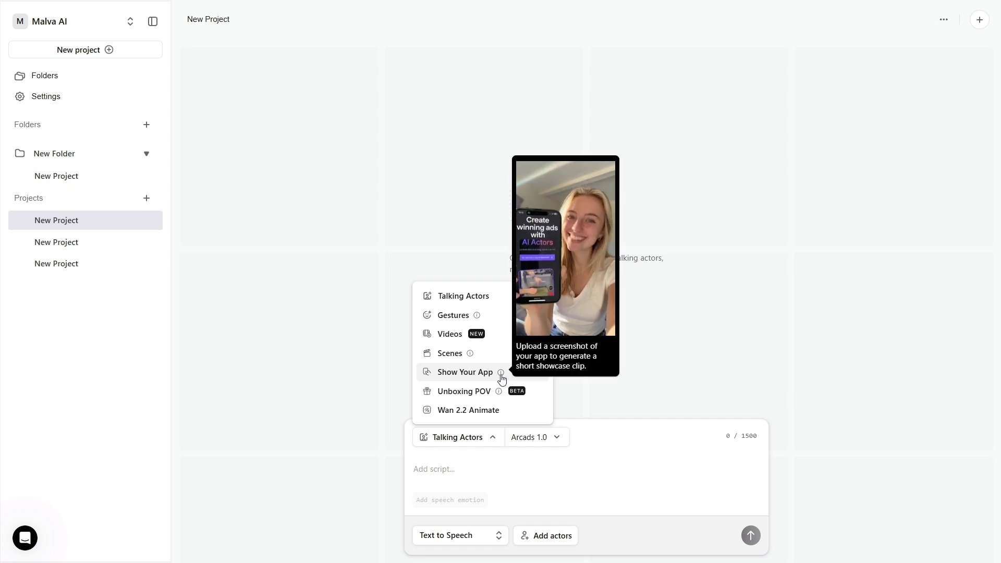
left_click(459, 297)
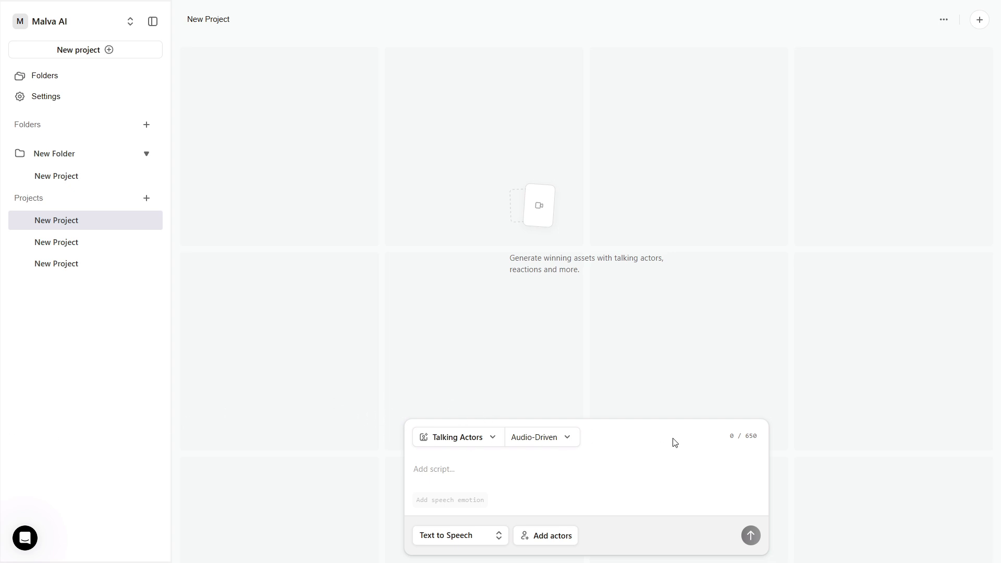
Keep Audio-Driven as the talking-actor model
left_click(538, 444)
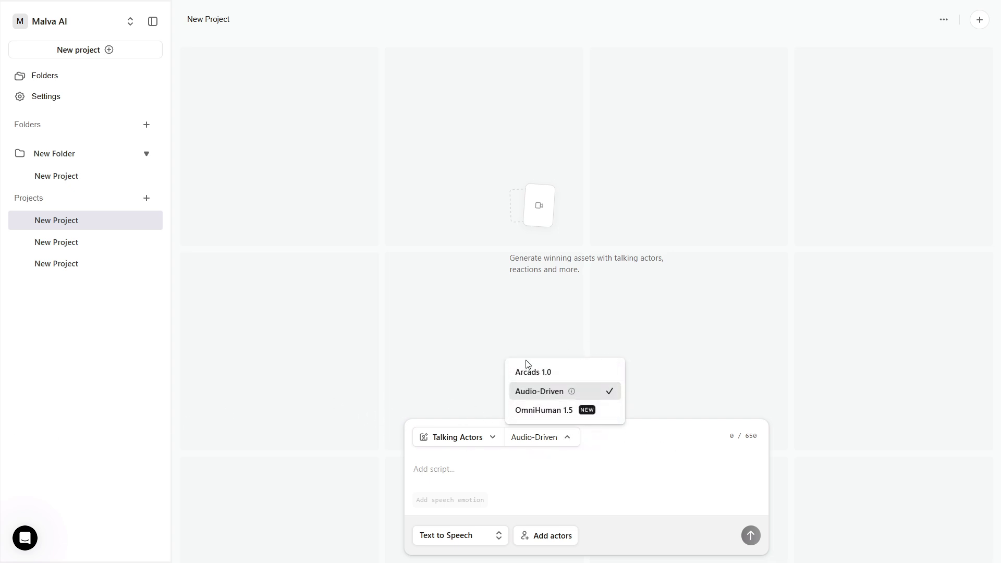
left_click(536, 445)
left_click(536, 445)
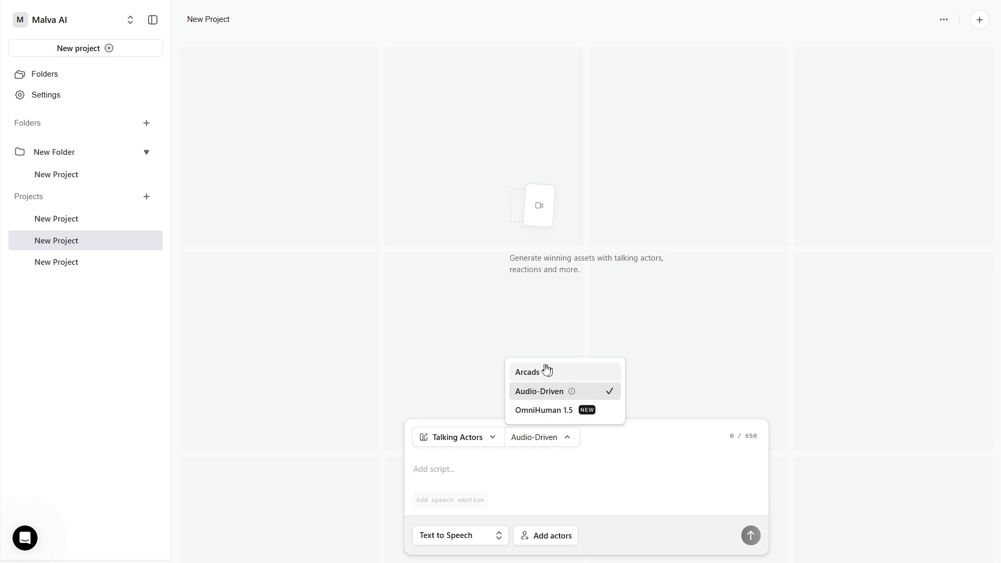
left_click(539, 393)
Toggle voice input to Speech to Speech and back to Text to Speech, then open the actor gallery
left_click(449, 540)
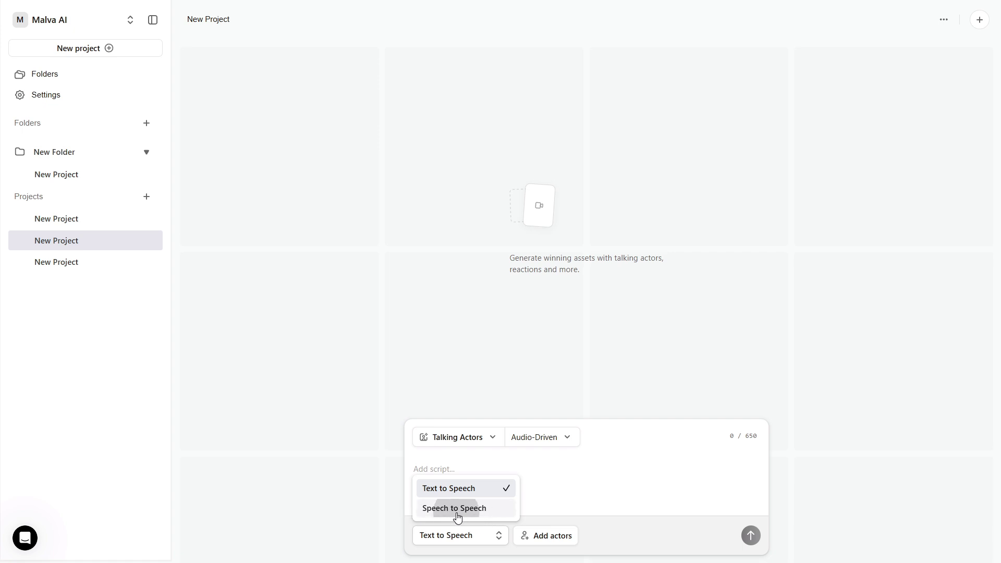
left_click(455, 511)
left_click(454, 534)
left_click(456, 490)
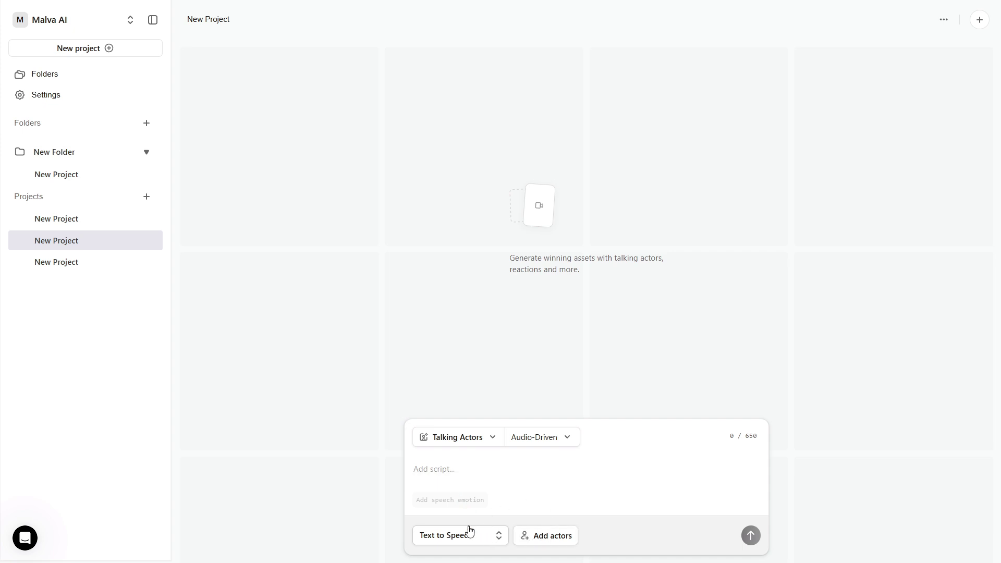
left_click(532, 542)
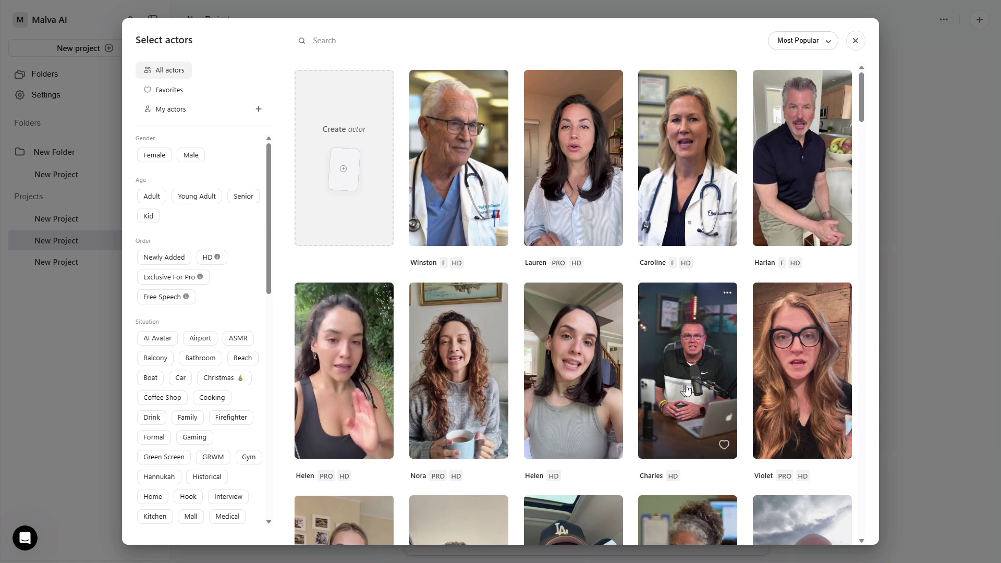
Browse the Most Popular actors, close the gallery, and leave voice input unchanged
scroll(531, 469, "down", 3)
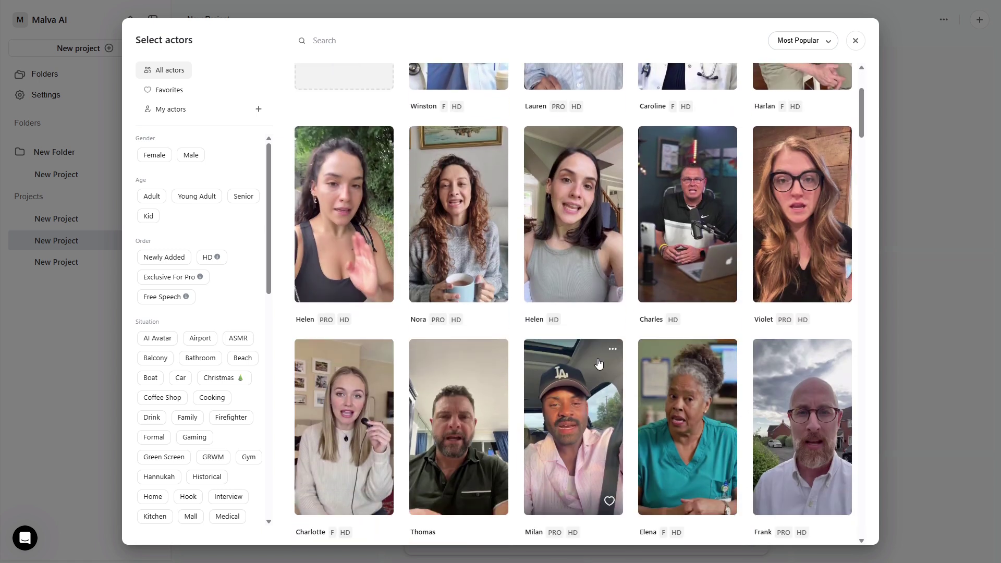
scroll(599, 339, "up", 3)
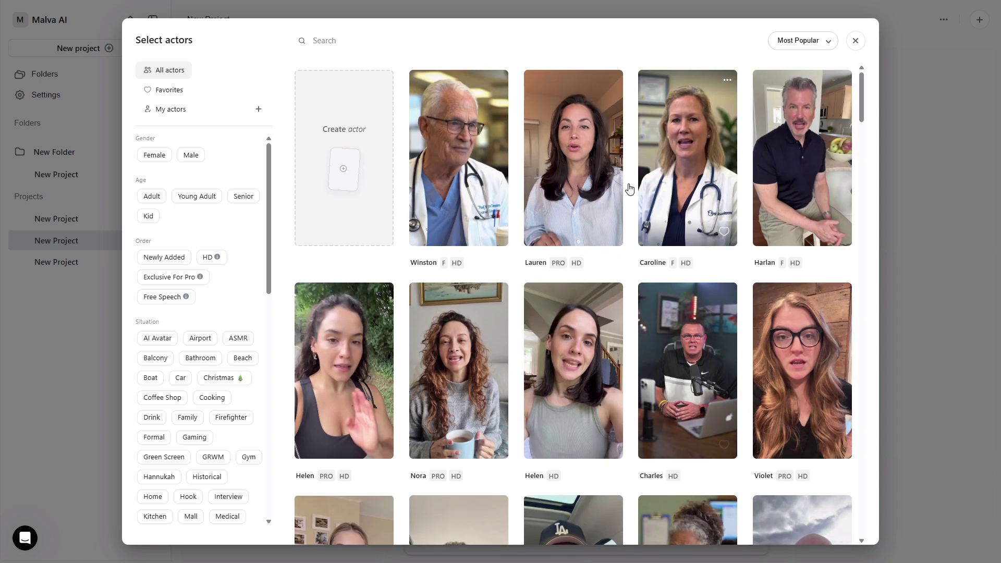
left_click(947, 273)
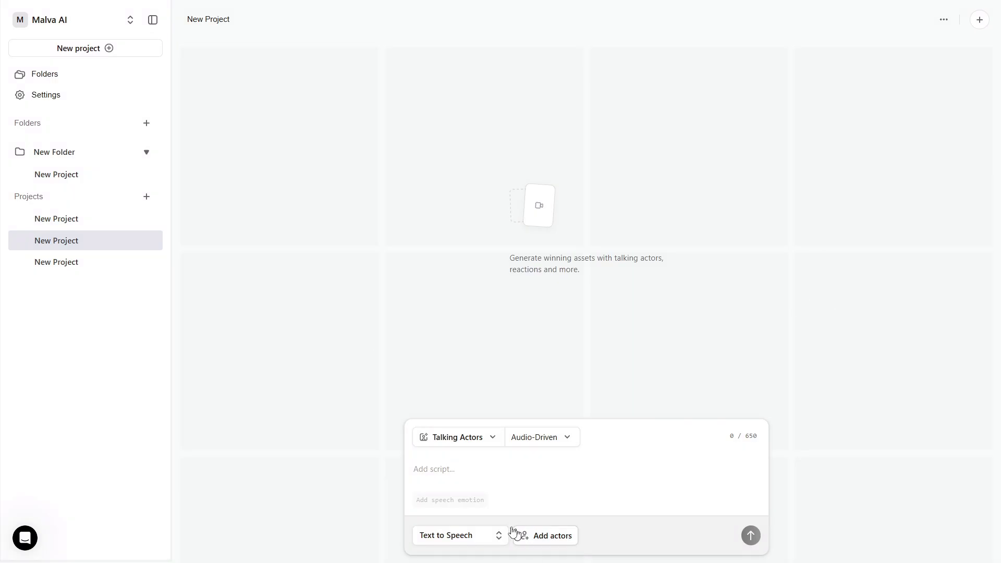
left_click(480, 535)
left_click(492, 529)
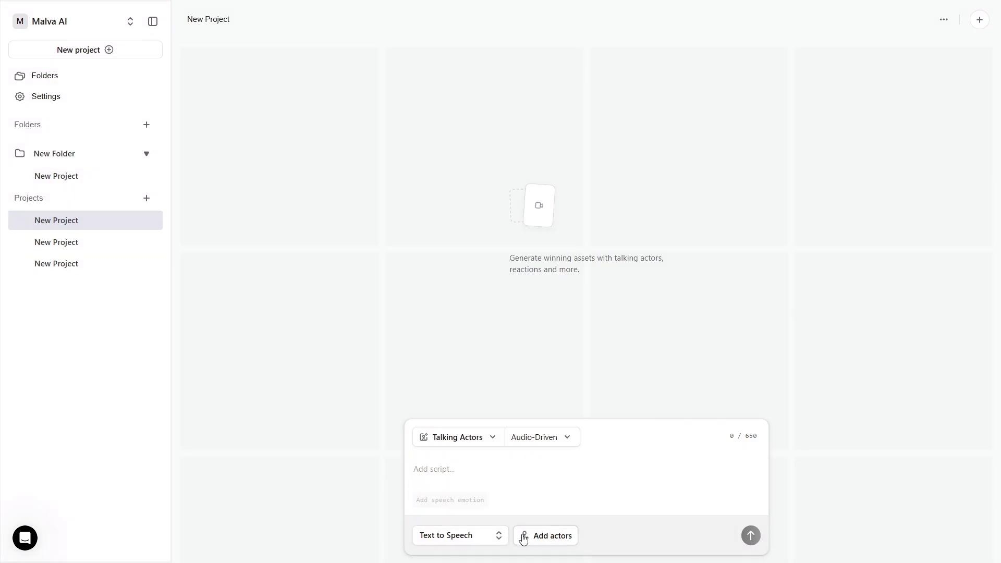
Filter the actor picker to Male, Young Adult and Exclusive For Pro actors
left_click(560, 539)
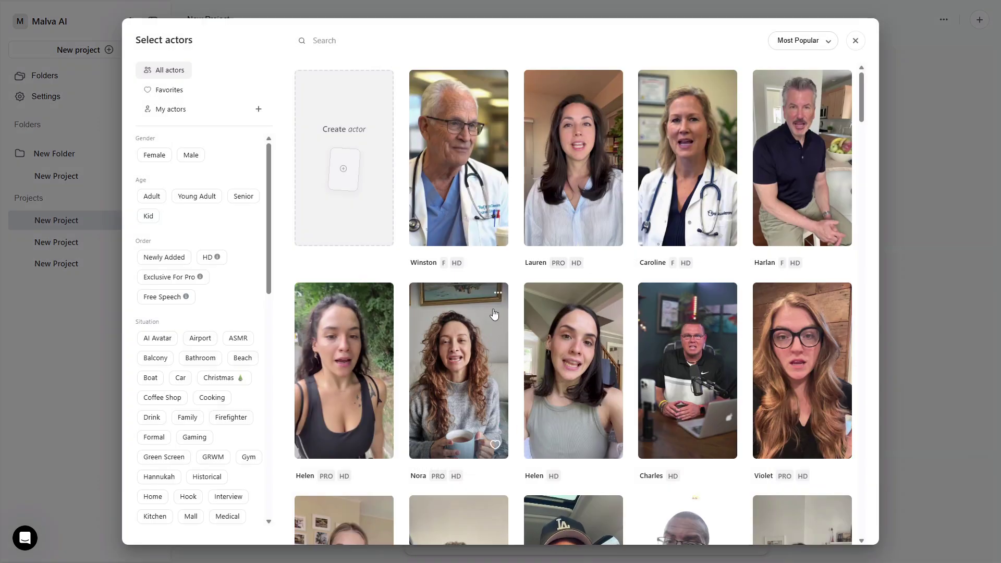
mouse_move(471, 179)
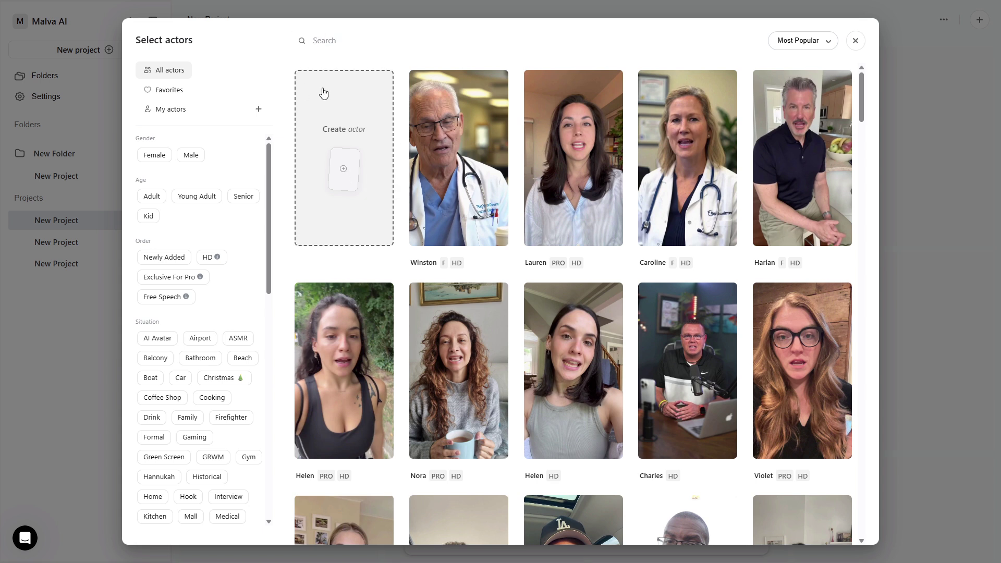
left_click(192, 155)
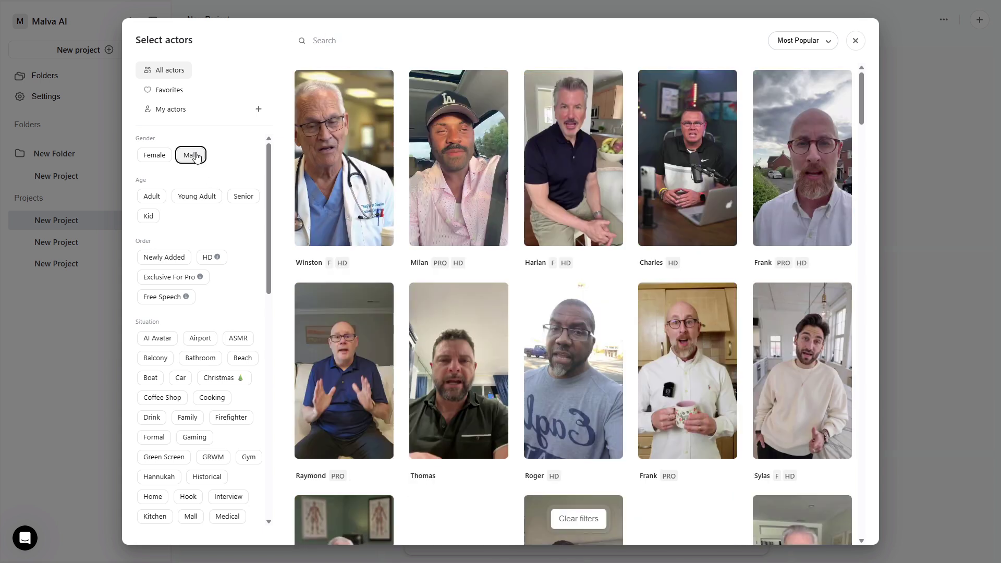
left_click(209, 197)
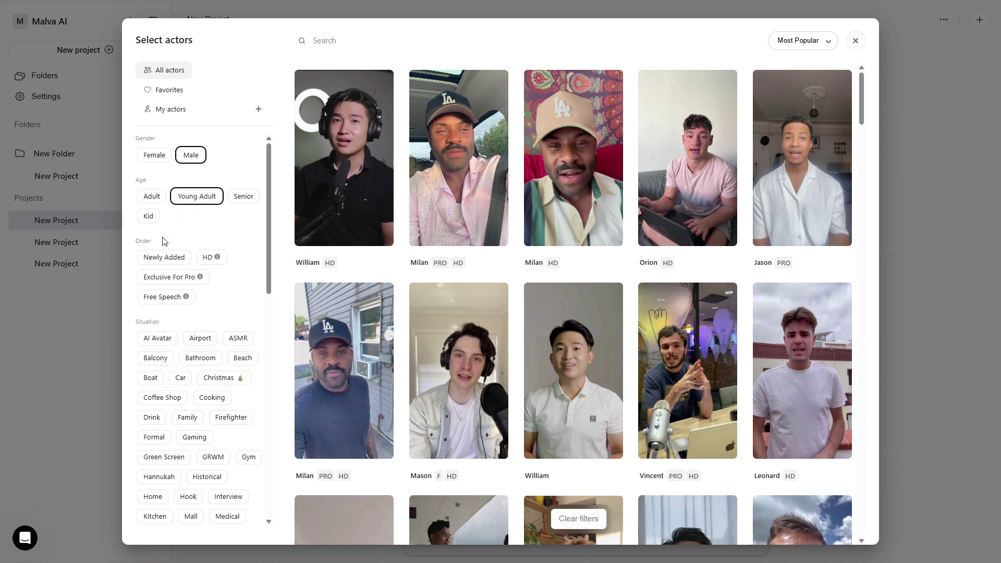
scroll(163, 244, "down", 2)
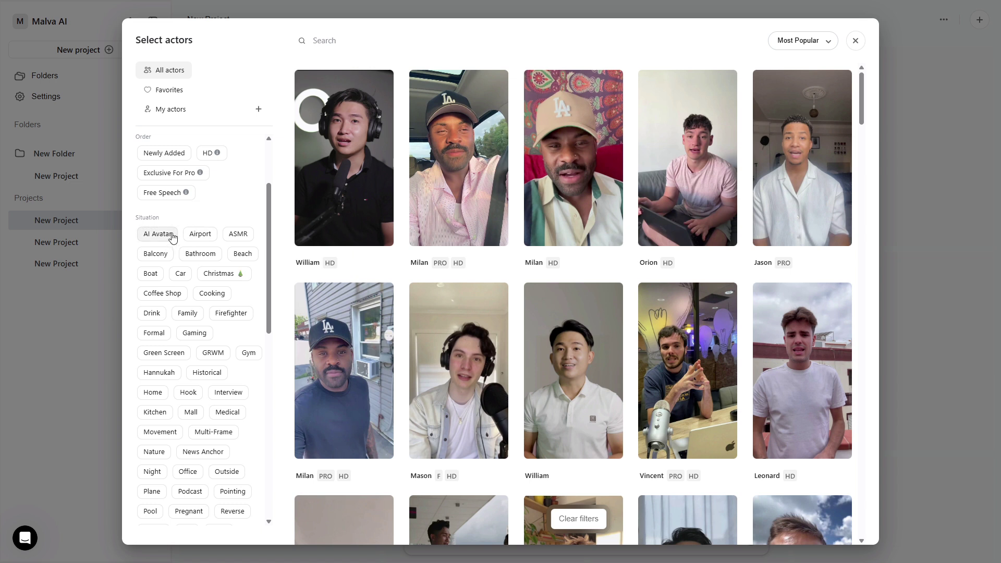
mouse_move(804, 133)
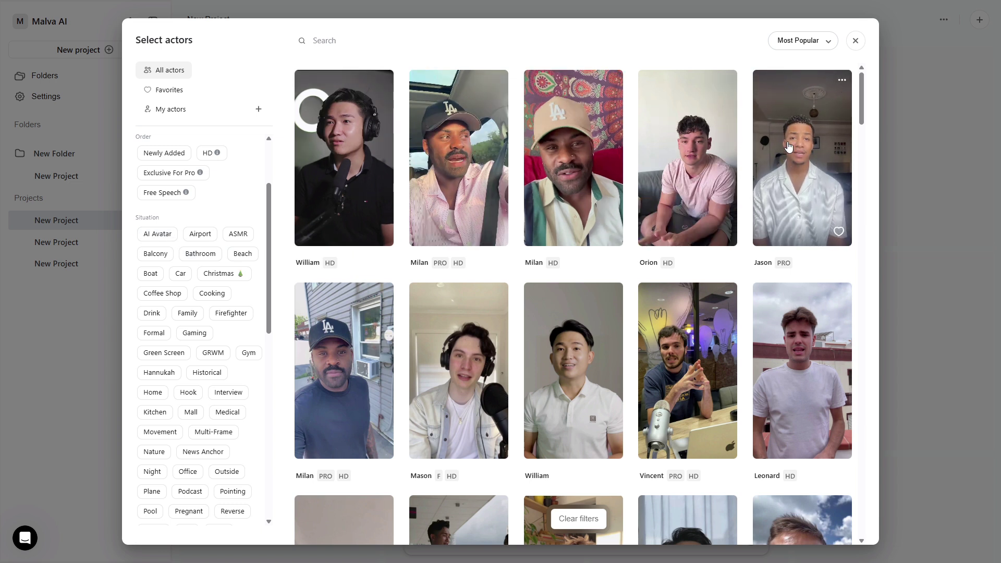
left_click(173, 173)
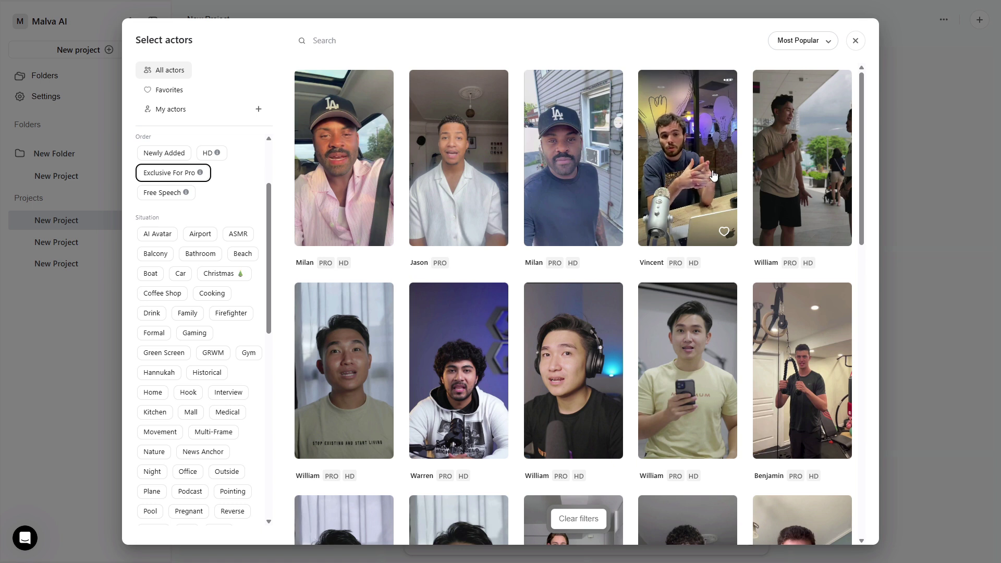
Add Vincent as the actor and show his Audio Settings
left_click(676, 168)
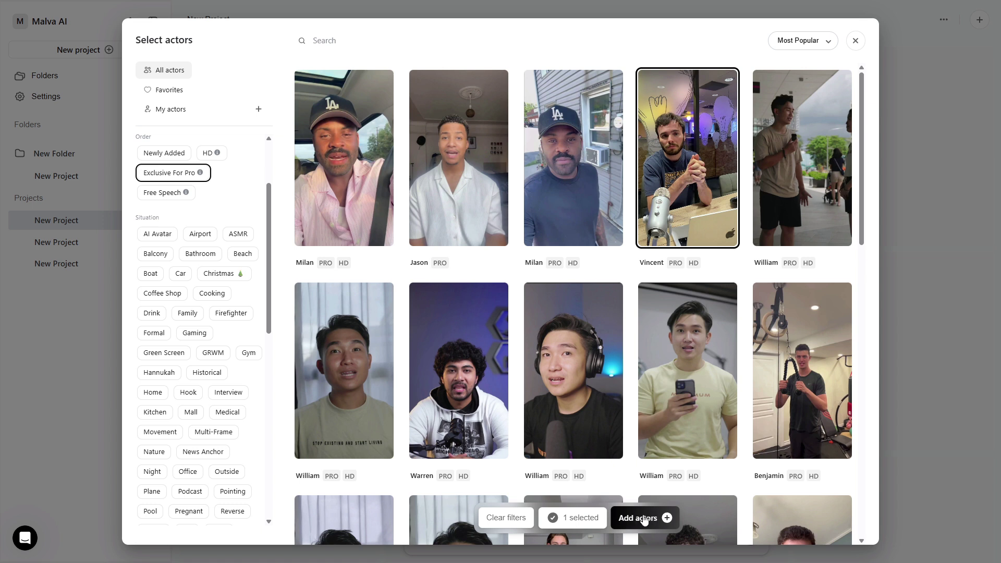
left_click(644, 519)
left_click(557, 488)
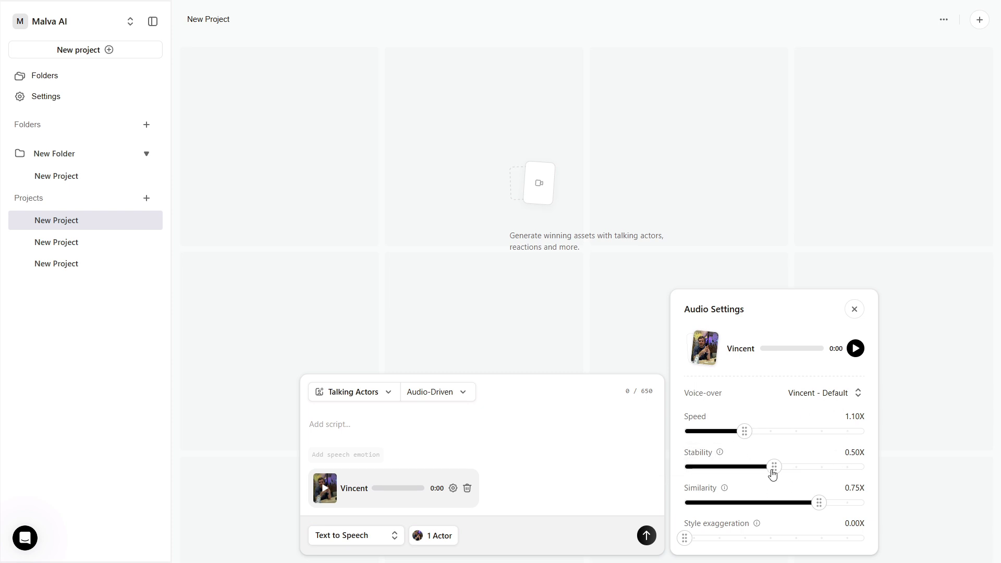
Raise Vincent's Stability slider from 0.50X to 0.55X and Similarity from 0.75X to 0.80X
left_click_drag(775, 471, 787, 471)
left_click_drag(821, 505, 837, 510)
Paste the consistency-drift script into the empty script box
left_click(589, 435)
left_click(854, 309)
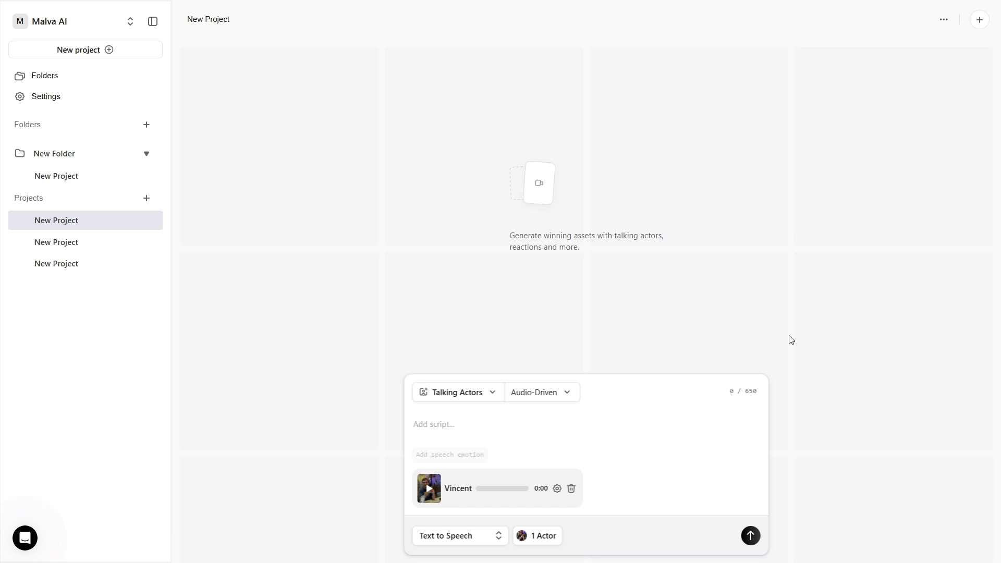
left_click(556, 490)
left_click(855, 311)
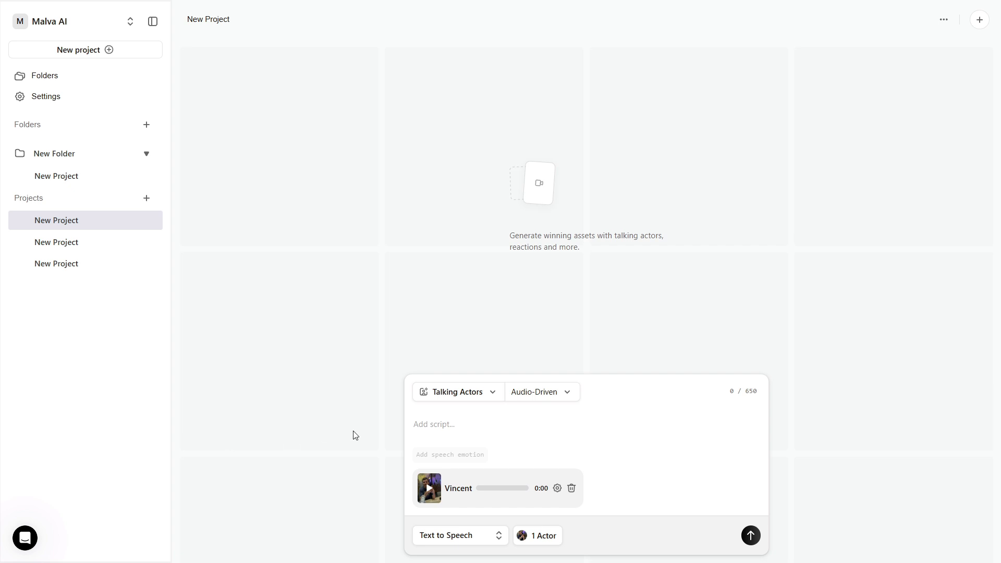
key("ctrl+v")
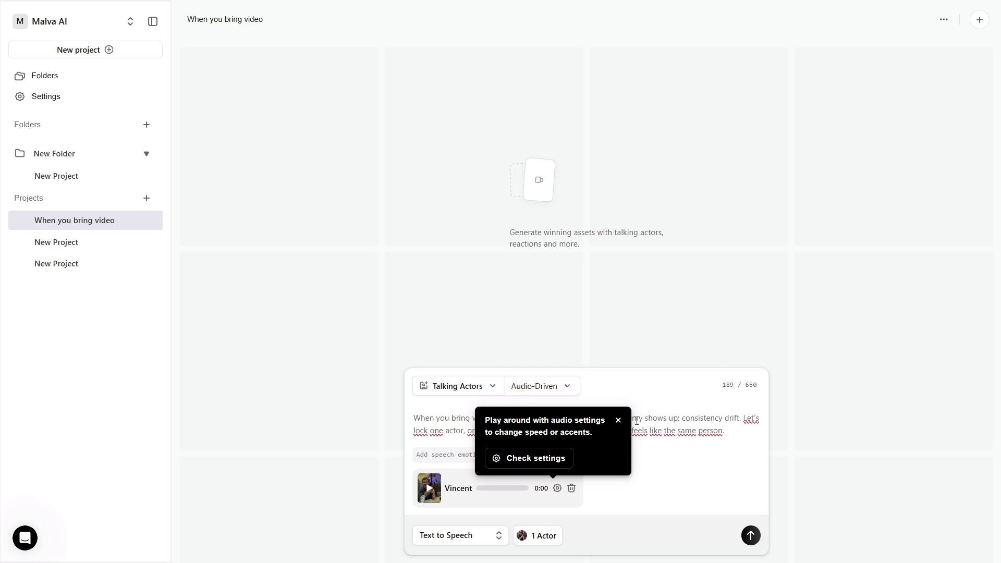
Preview Vincent's voice, generate the 13-second talking-actor video, and review the clip
left_click(496, 460)
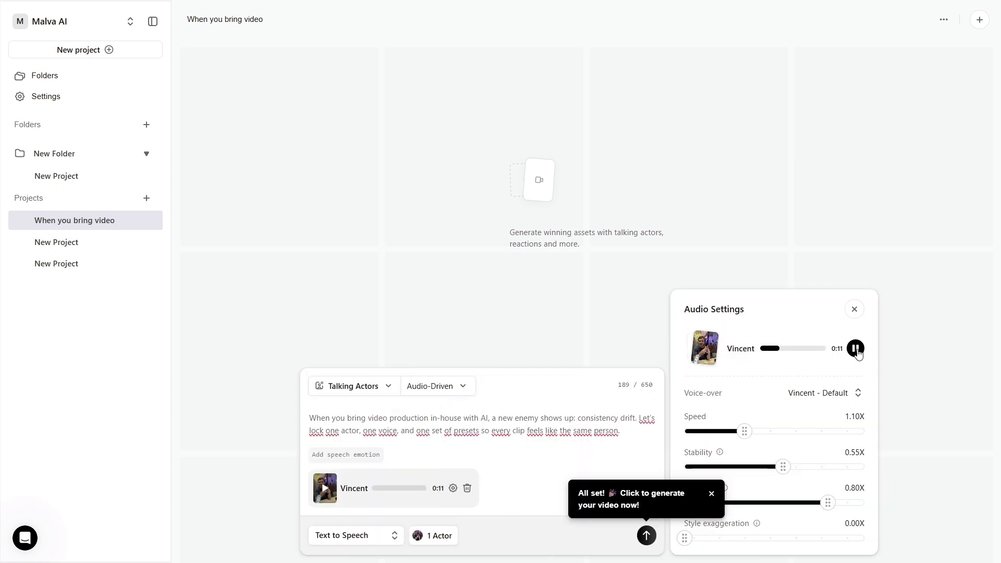
left_click(646, 535)
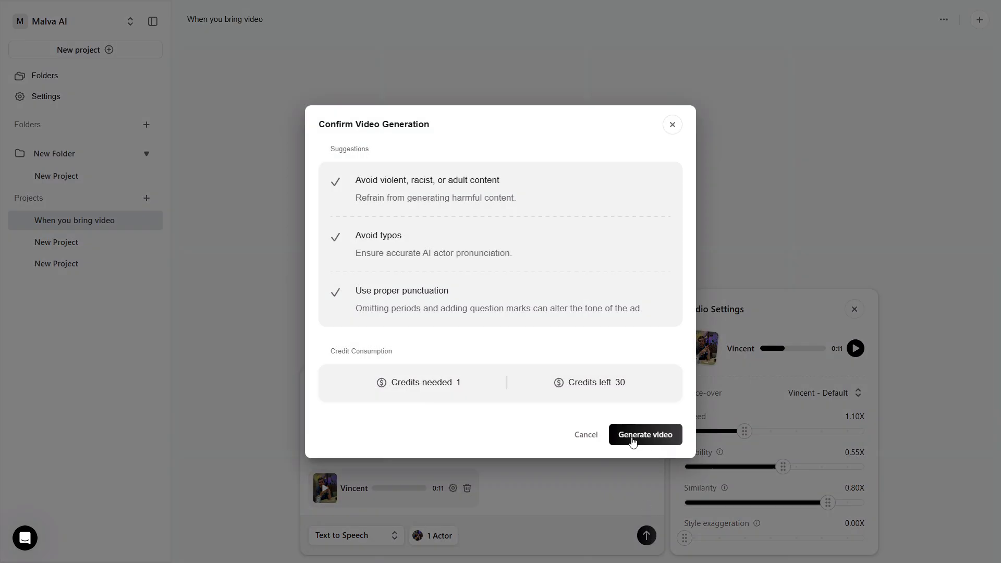
left_click(632, 440)
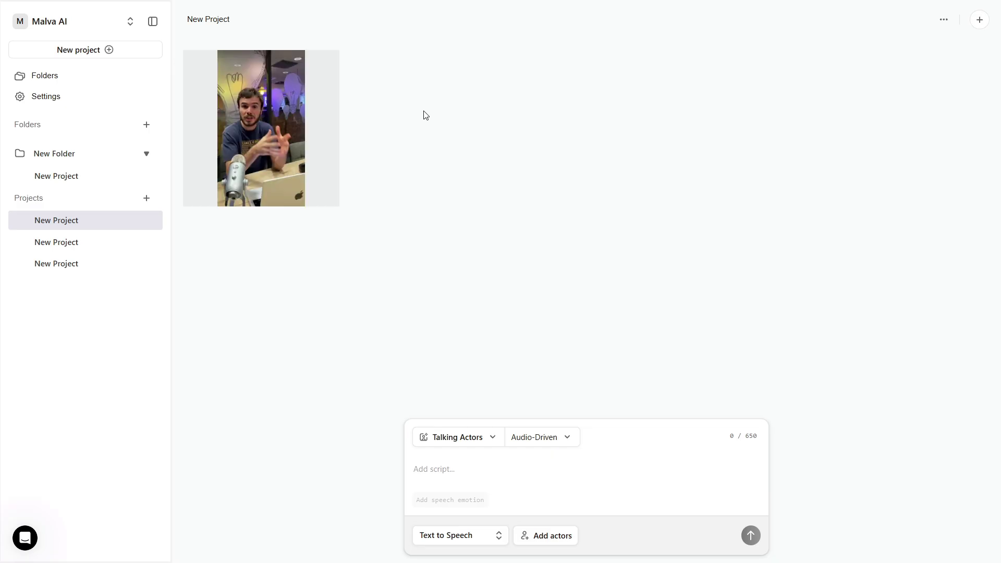
left_click(261, 128)
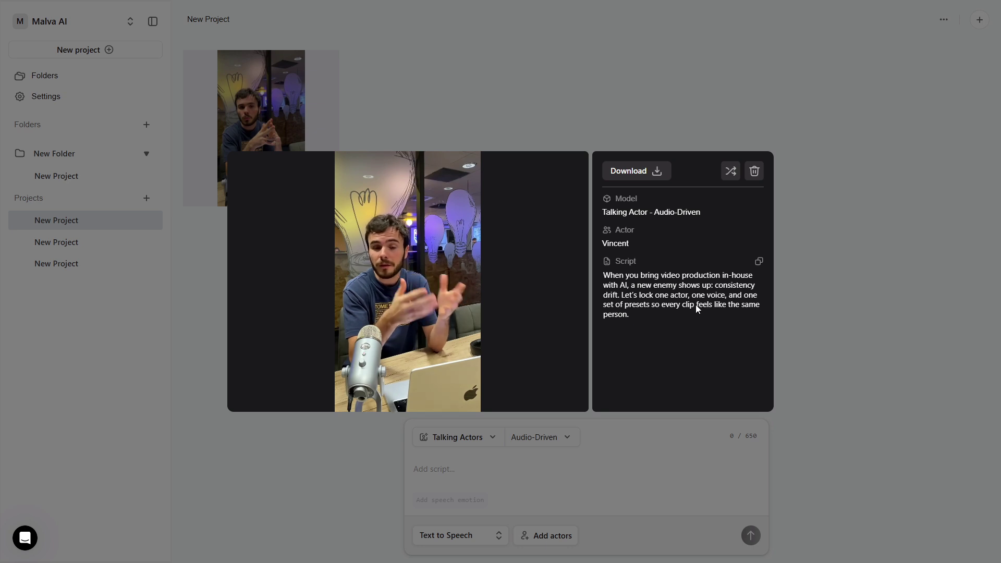
left_click(463, 441)
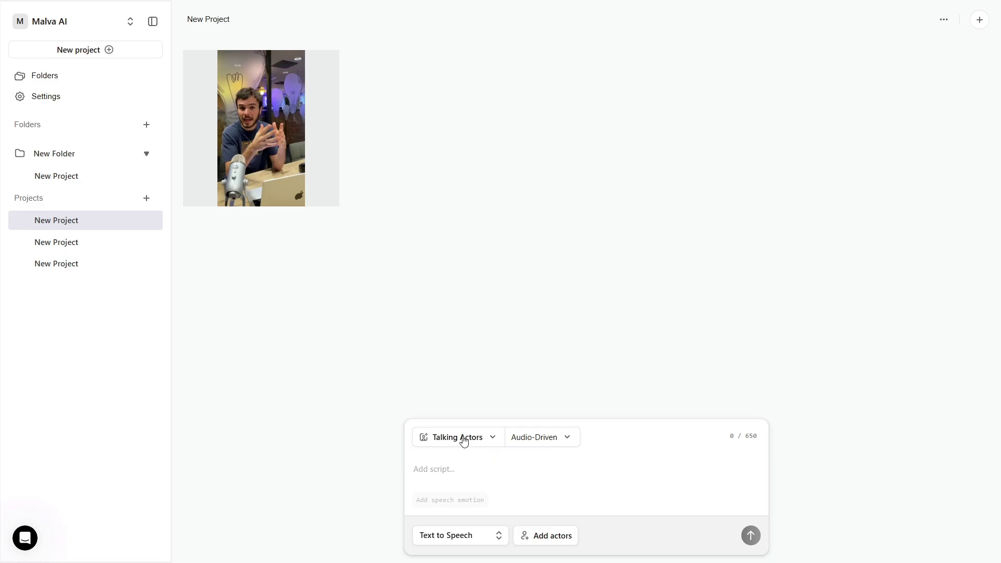
Switch to Gestures with the smile-and-nod prompt and Nikolai as the actor
left_click(463, 440)
left_click(469, 315)
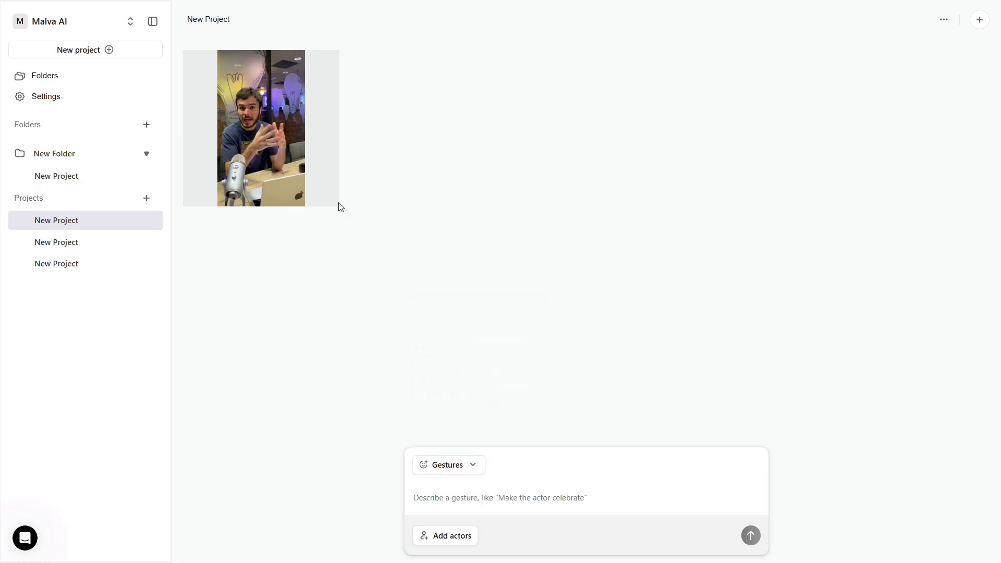
type("Make the actor smile and give a small nod during the first second, then hold a neutral, confident expression.")
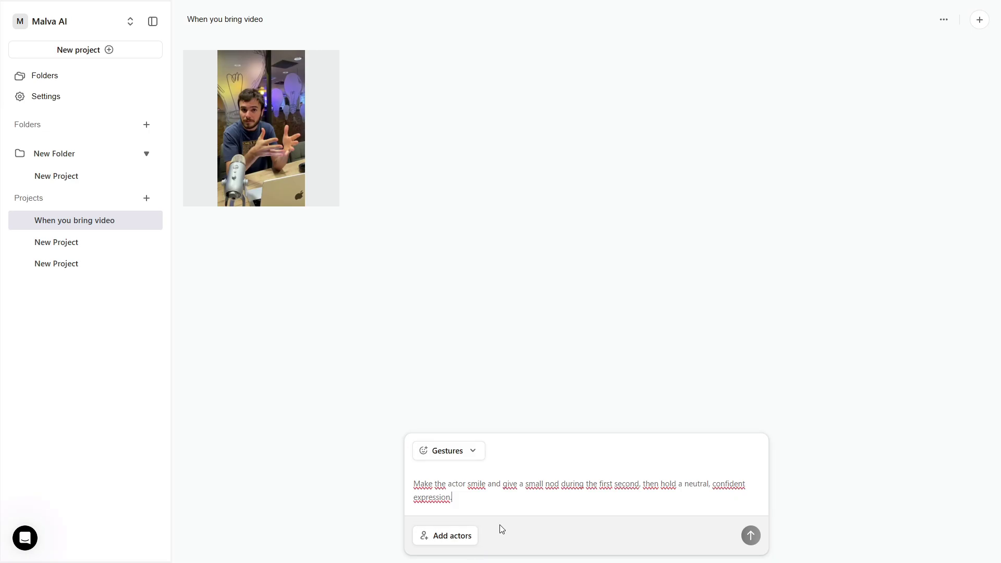
left_click(460, 536)
left_click(815, 152)
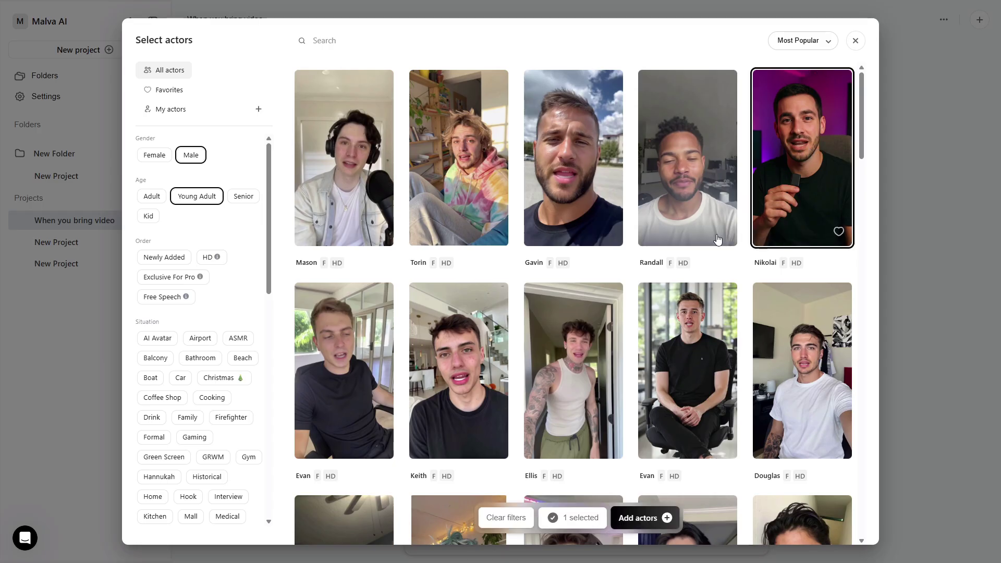
left_click(636, 517)
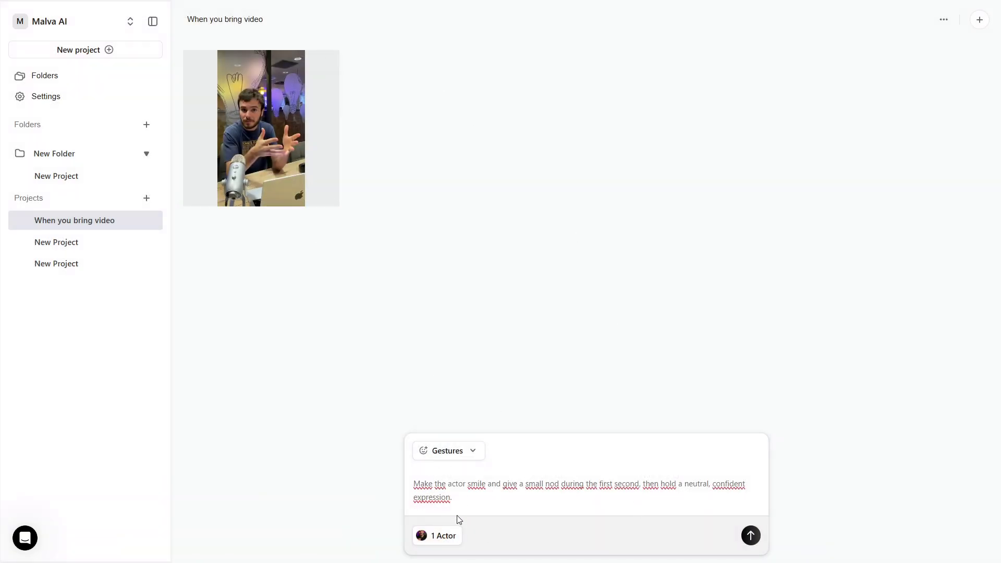
Generate the 5-second Nikolai gesture clip and play it
left_click(750, 535)
left_click(641, 377)
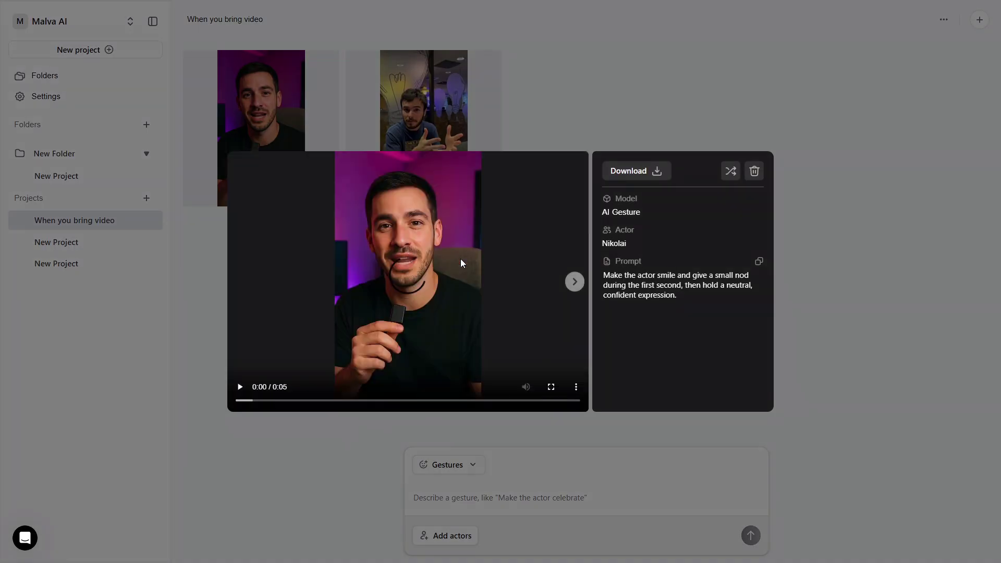
left_click(240, 386)
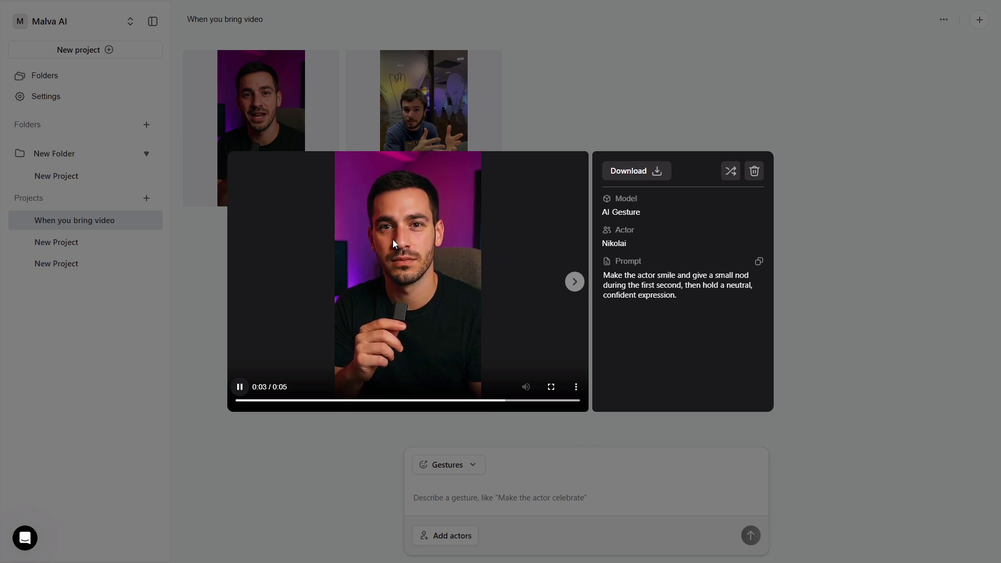
left_click(447, 464)
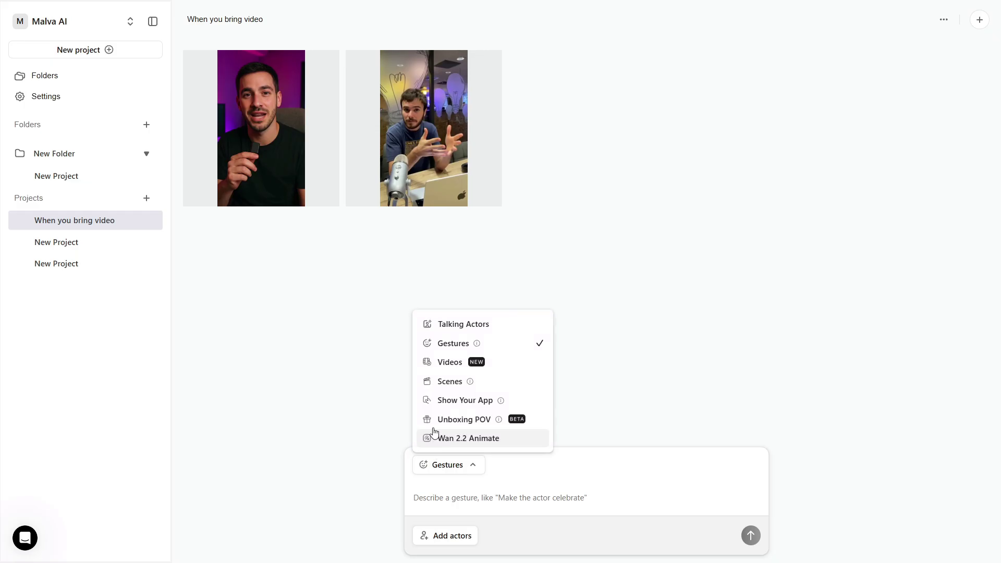
Switch to general video generation on Sora 2 Pro and review the aspect ratio and resolution options
left_click(483, 370)
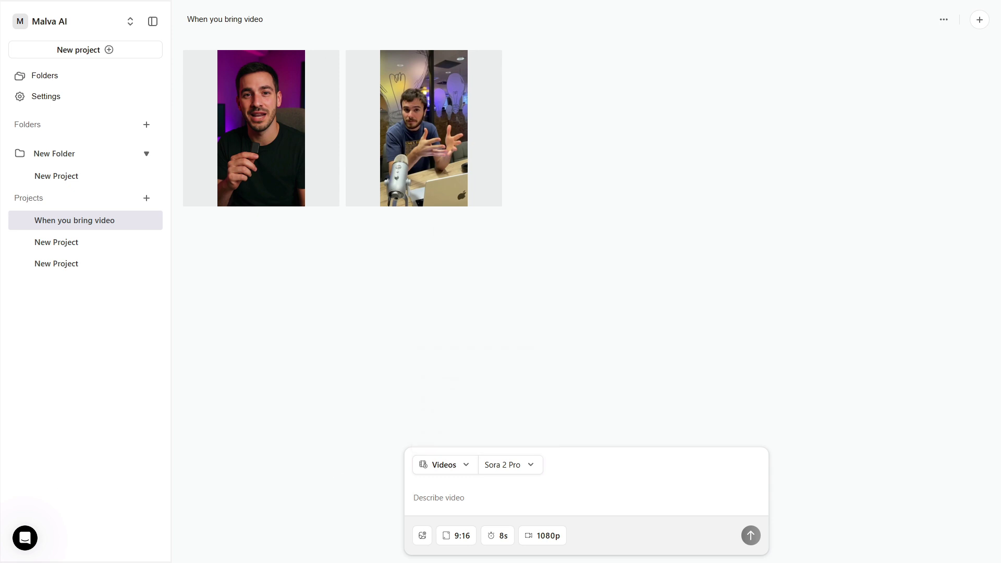
left_click(521, 464)
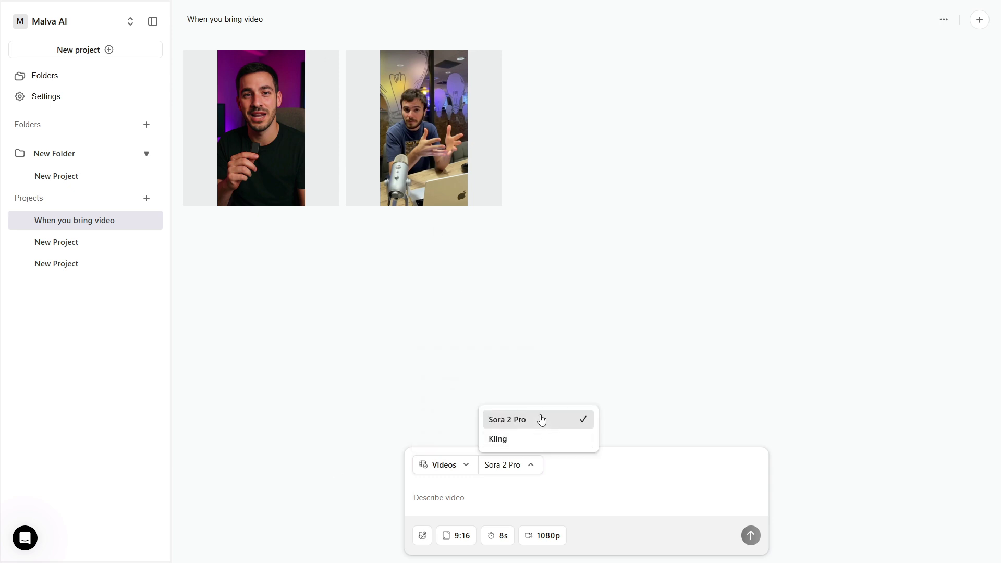
left_click(505, 417)
left_click(461, 542)
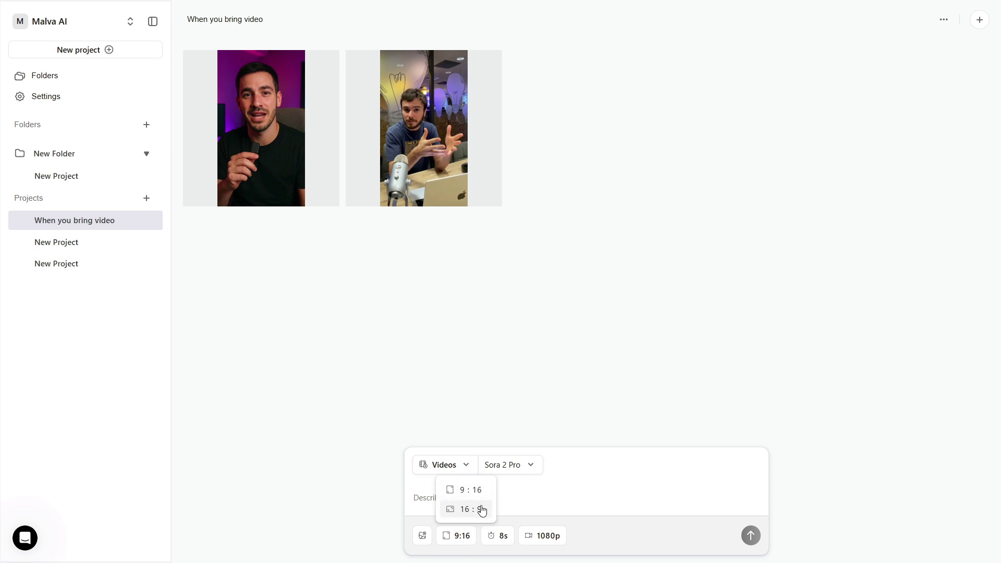
left_click(503, 537)
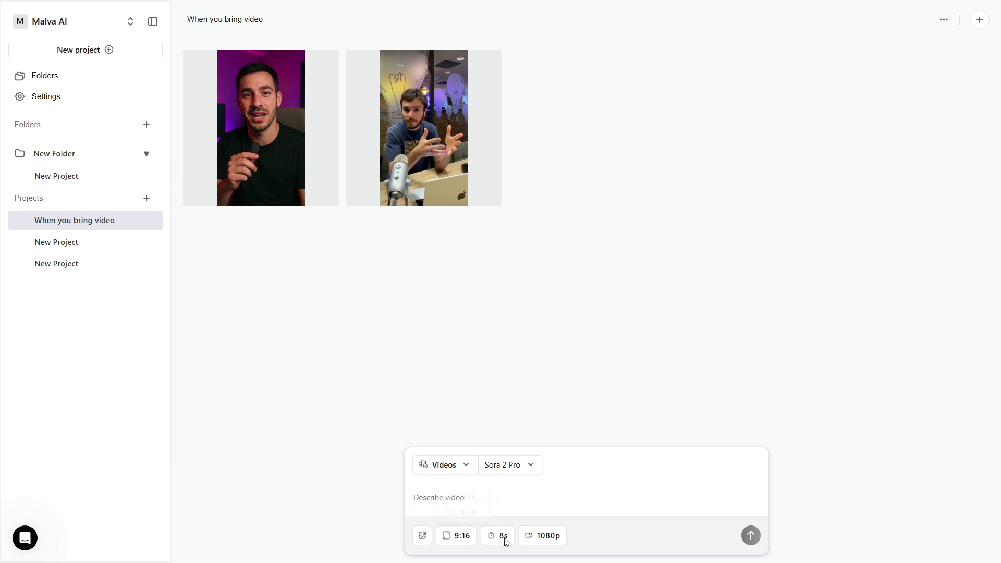
left_click(545, 543)
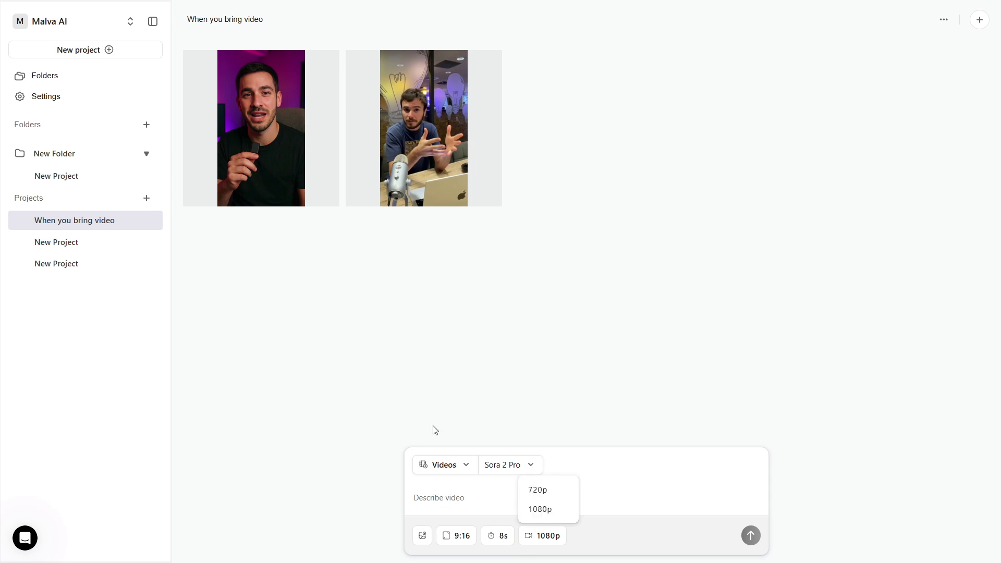
Paste the minimal desk setup with laptop prompt and generate the b-roll clip
type("minimal modern desk setup, slow top-down camera glide, soft natural window light, shallow depth of field, clean matte textures, subtle motion, commercial-grade detail")
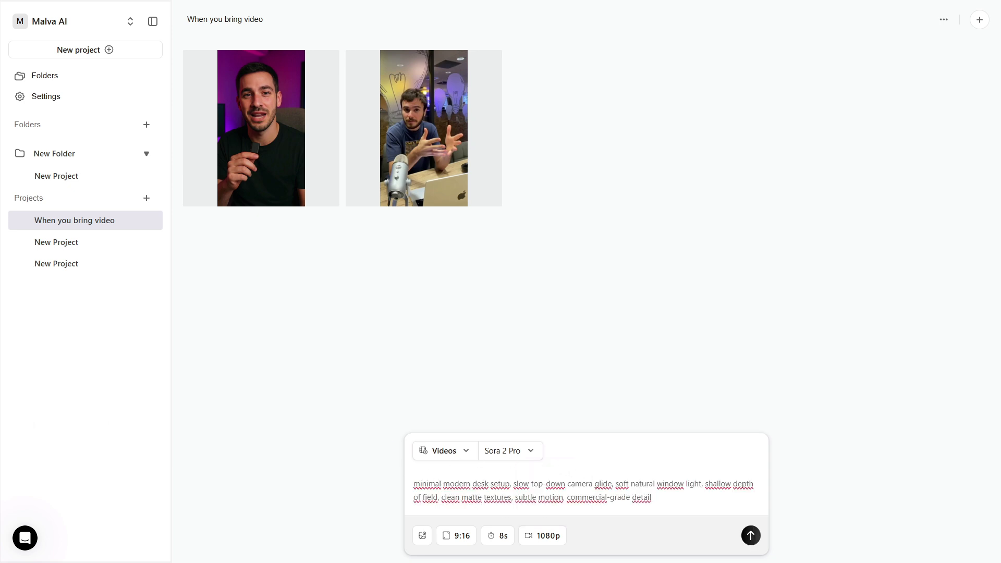
left_click(751, 535)
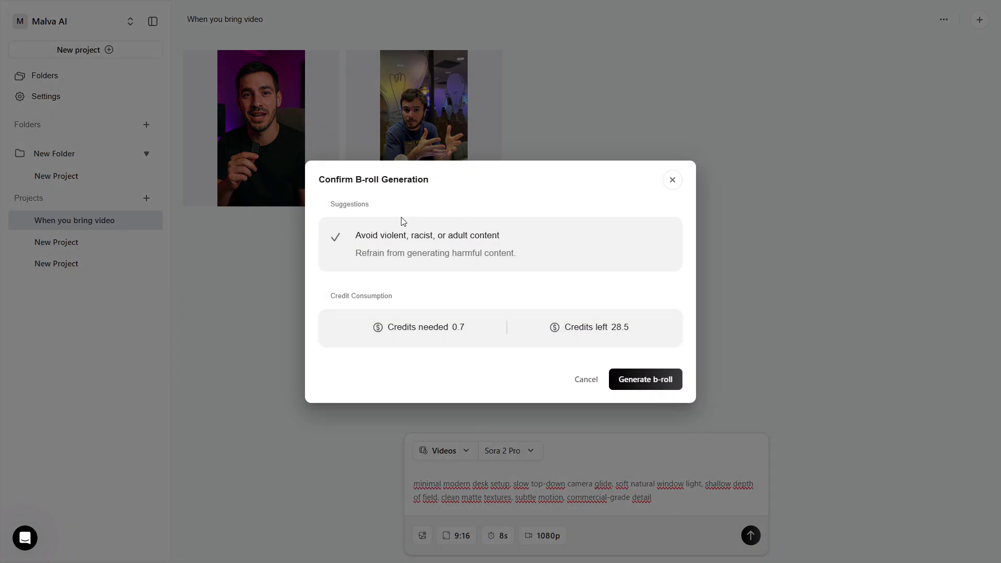
left_click(644, 385)
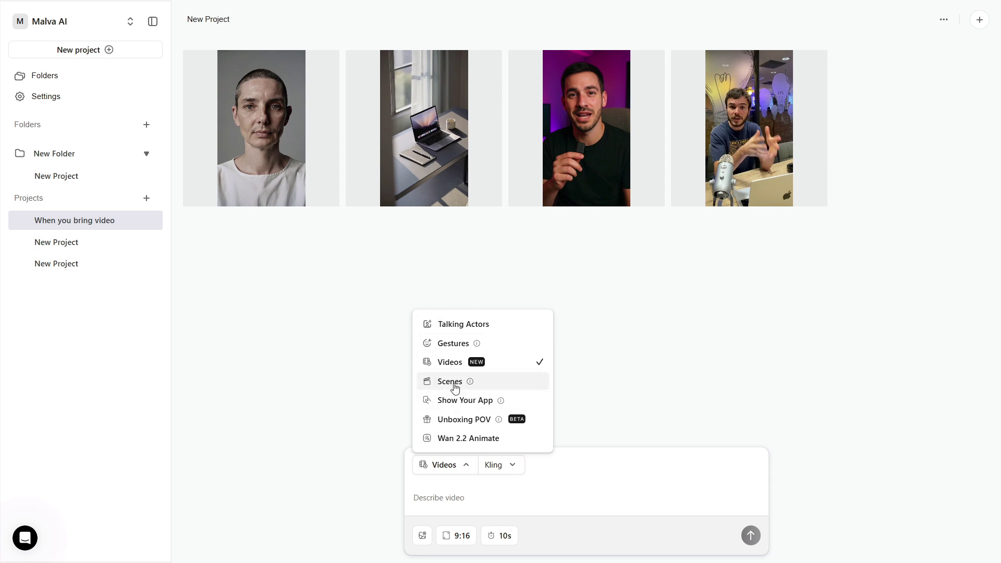
Switch to Scenes, paste the problem-and-solution script, and delete the stray word 'meth'
left_click(450, 382)
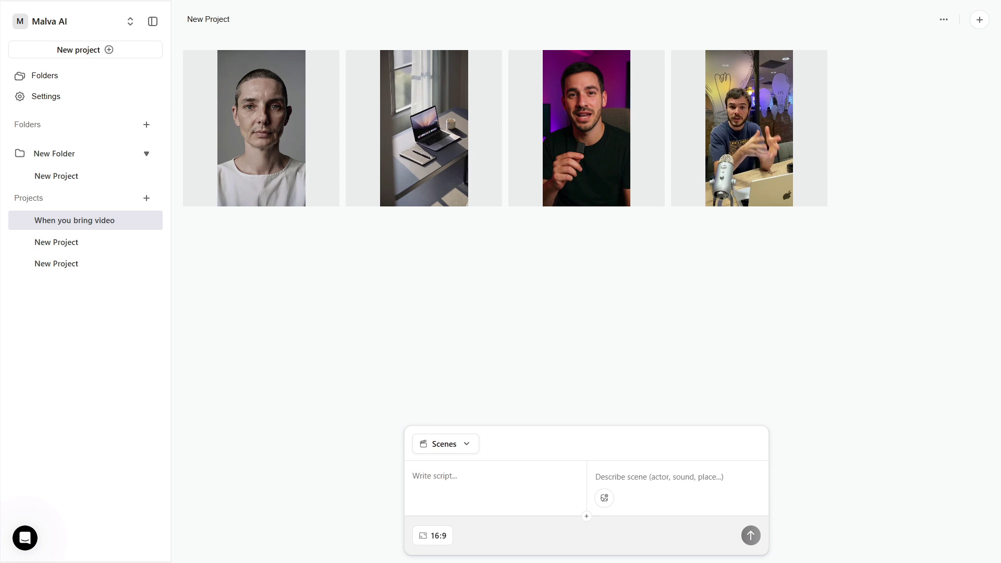
type("Your brand actor keeps changing face, voice, and energy across clips. Lock one actor, and voice meth")
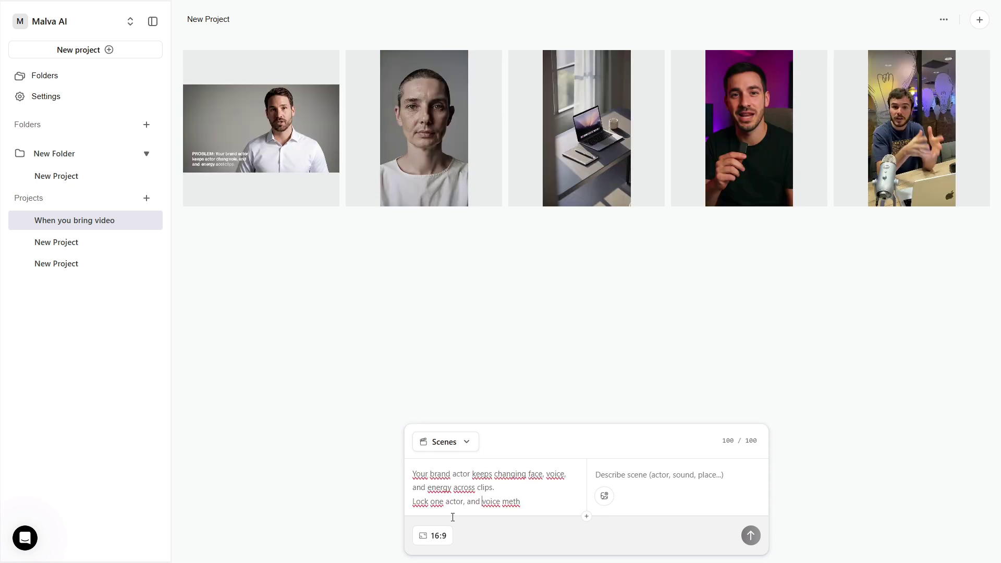
double_click(508, 502)
key("BackSpace")
key("BackSpace")
Add the scene description and generate the 16:9 Scenes clip with PROBLEM captions
type("Single consistent talking actor on the right third; clean studio background; gentle camera push; on-screen text for each beat; keep lighting and framing identical across beats.")
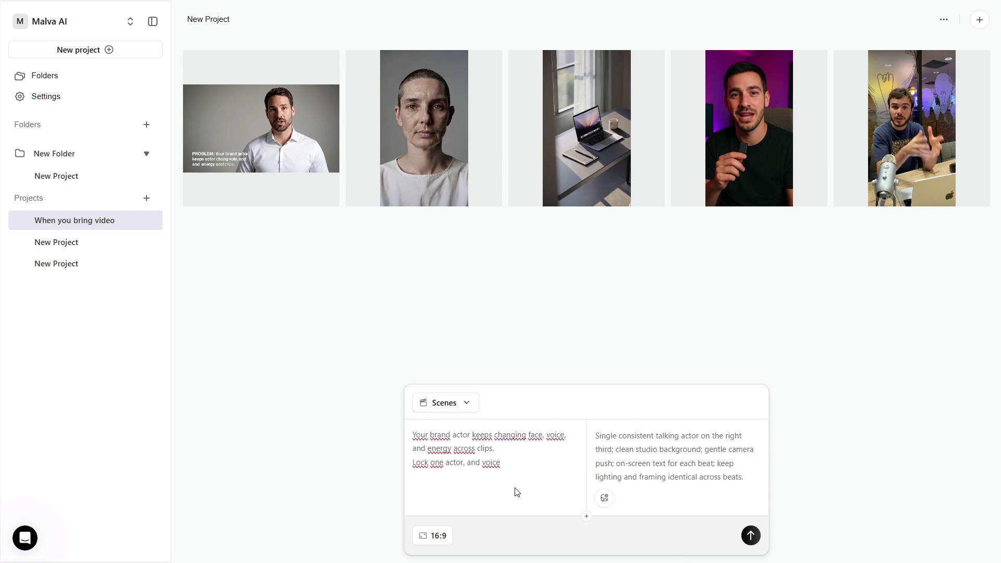
left_click(516, 470)
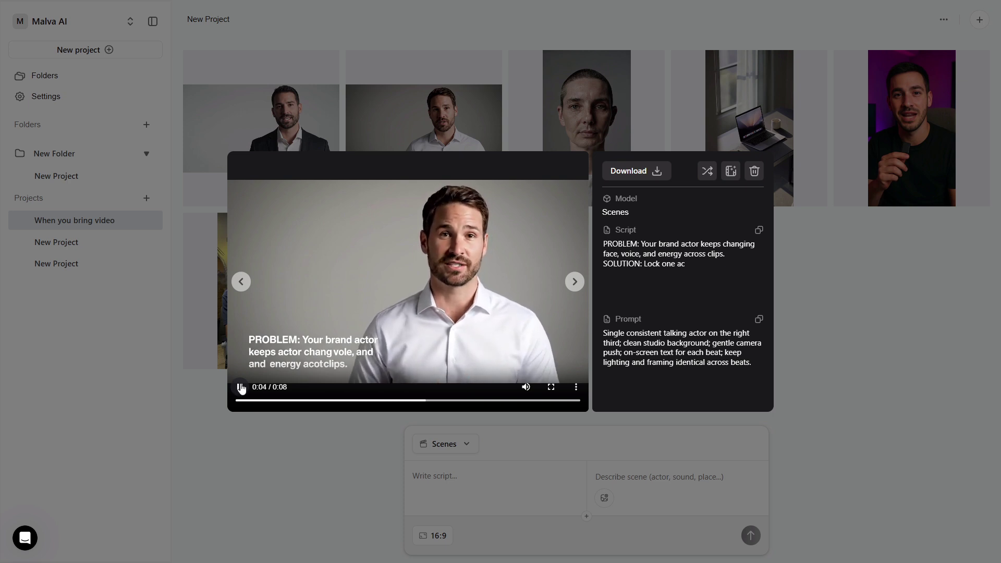
key("Escape")
left_click(444, 444)
mouse_move(499, 383)
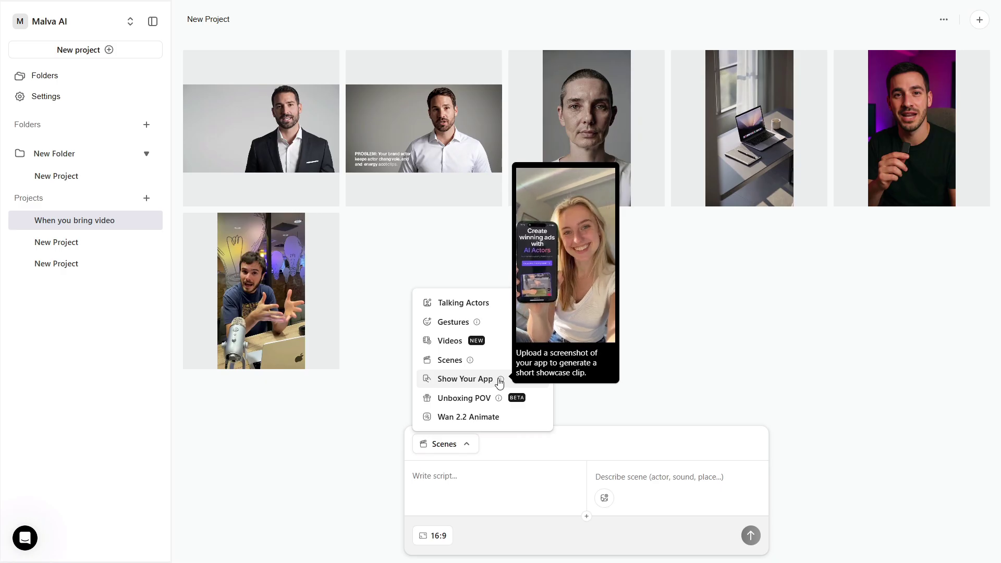
Generate a 4-second Show Your App clip of Amy holding the app screenshot, then select Unboxing POV mode
left_click(480, 388)
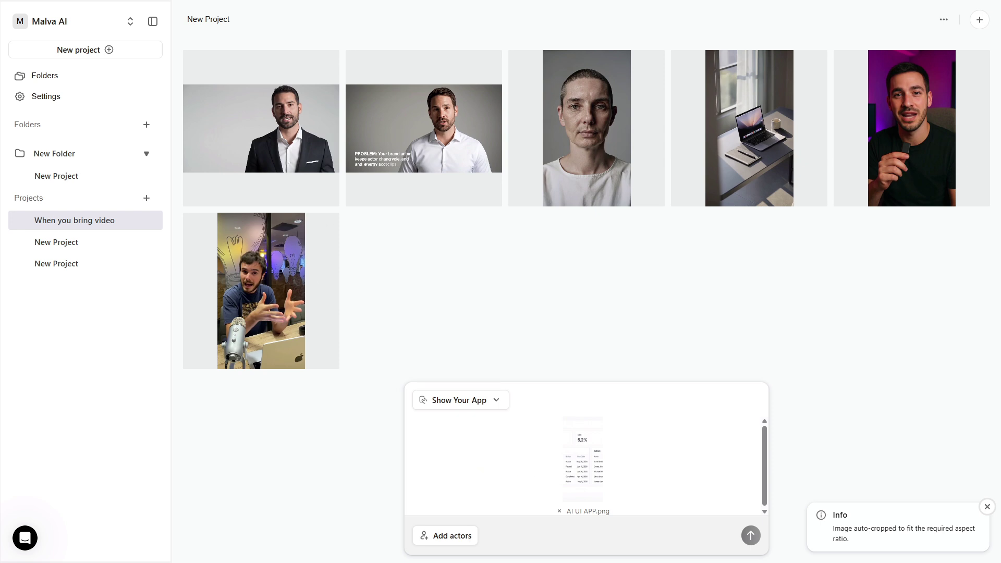
left_click(446, 535)
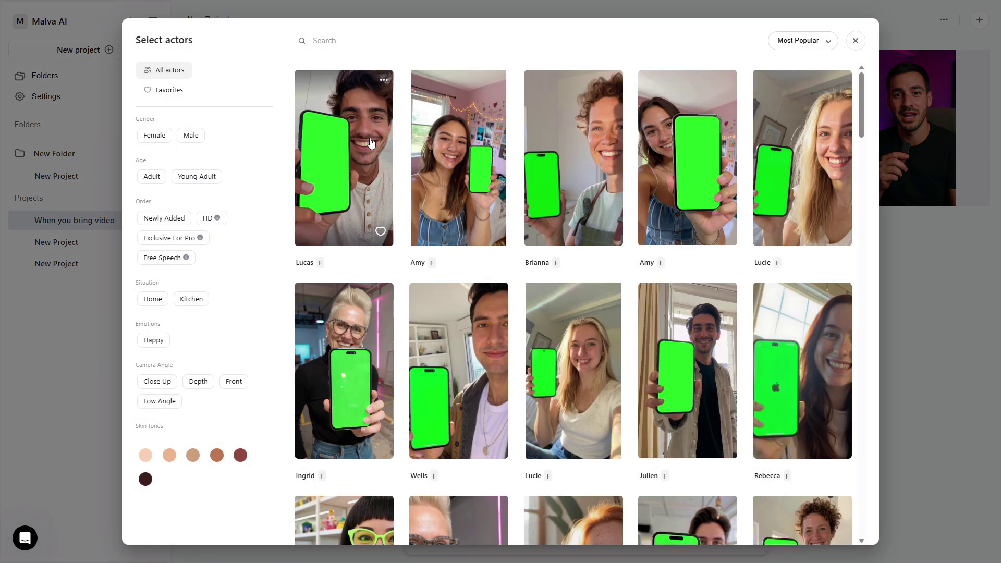
scroll(683, 203, "down", 3)
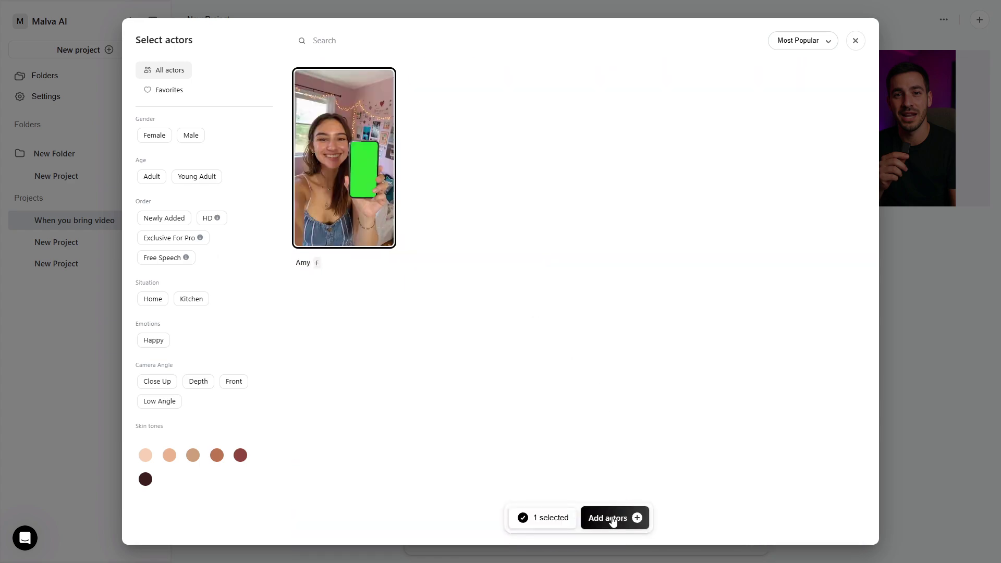
left_click(613, 522)
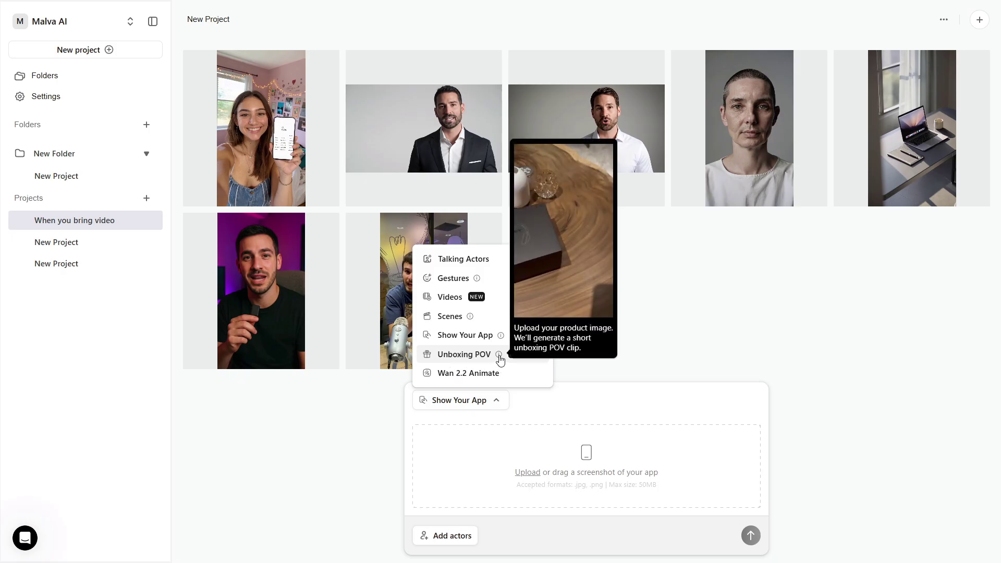
left_click(496, 359)
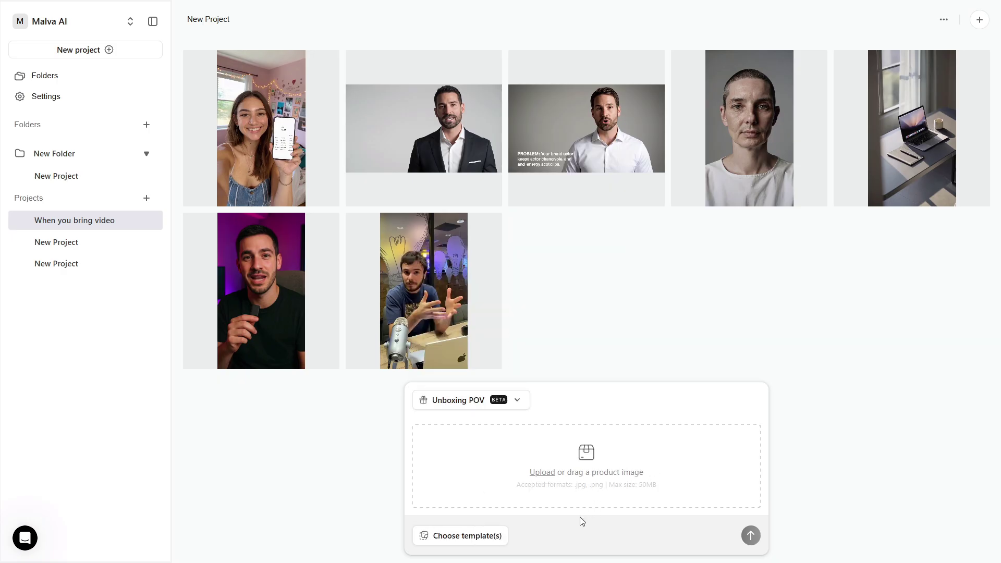
Use the marble counter template and the thermos product image for the Unboxing POV clip
left_click(480, 534)
left_click(343, 230)
left_click(344, 308)
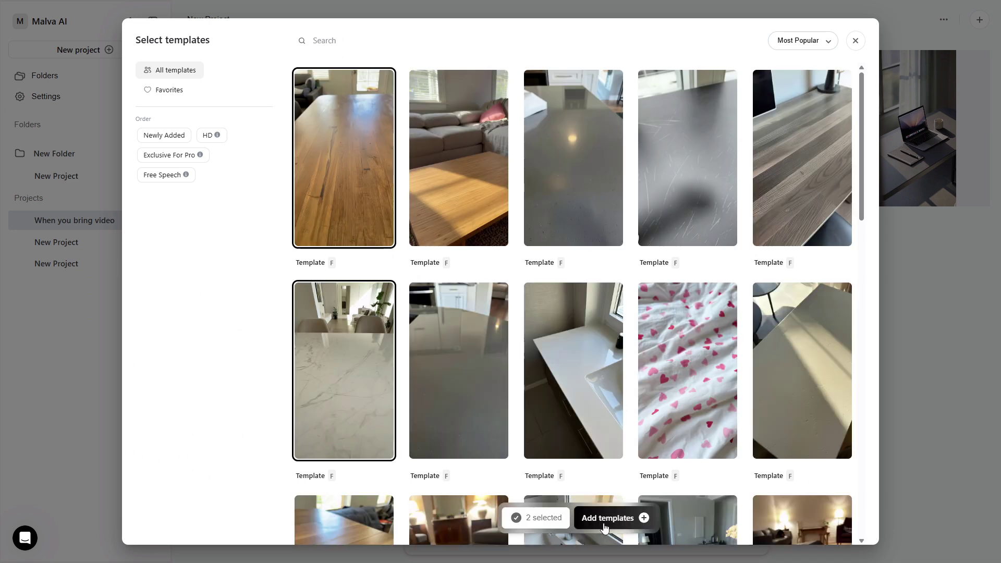
left_click(323, 162)
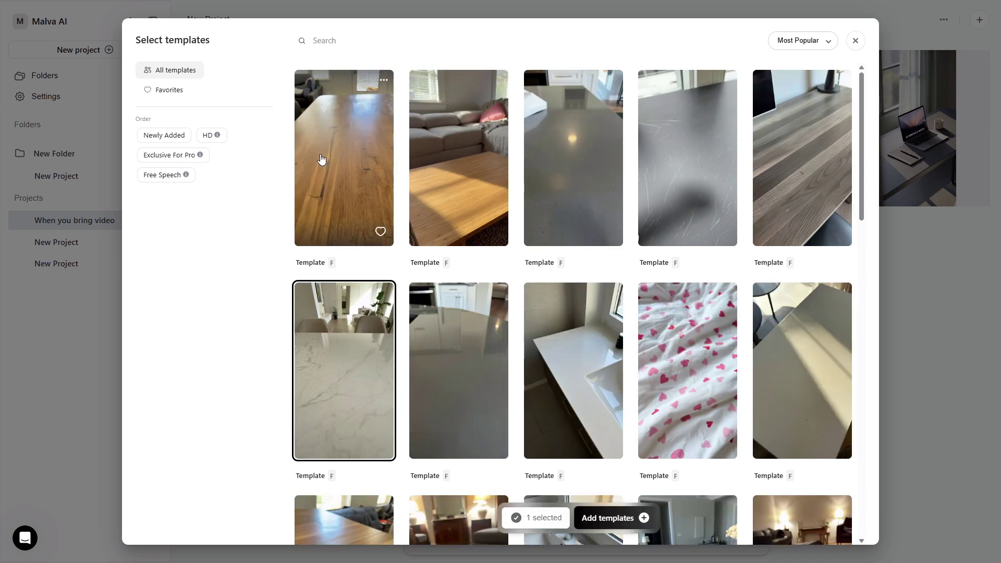
left_click(594, 517)
left_click(594, 441)
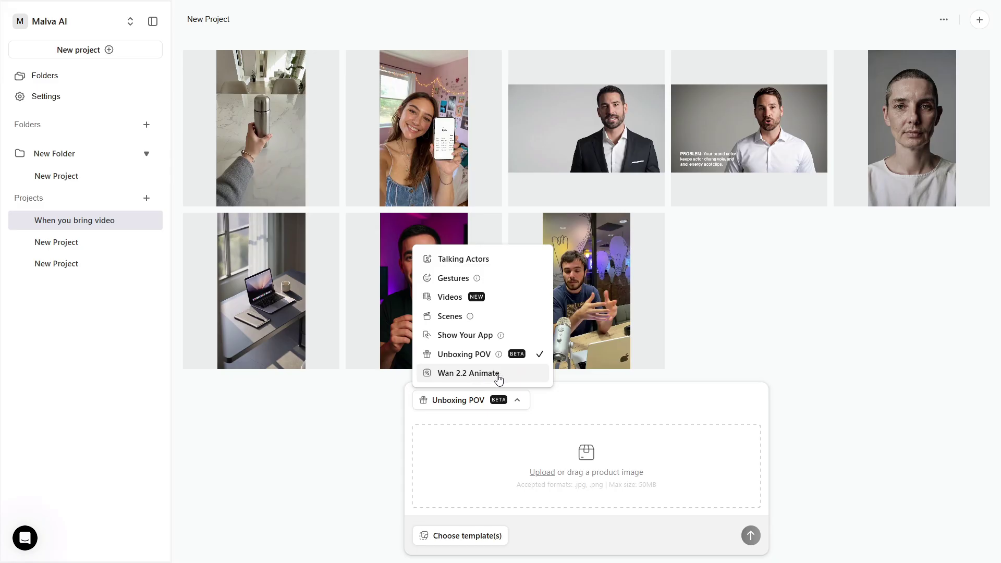
Generate a Wan 2.2 Animate clip of the actor pro.png character, driven by the woman's head-nod video
left_click(495, 374)
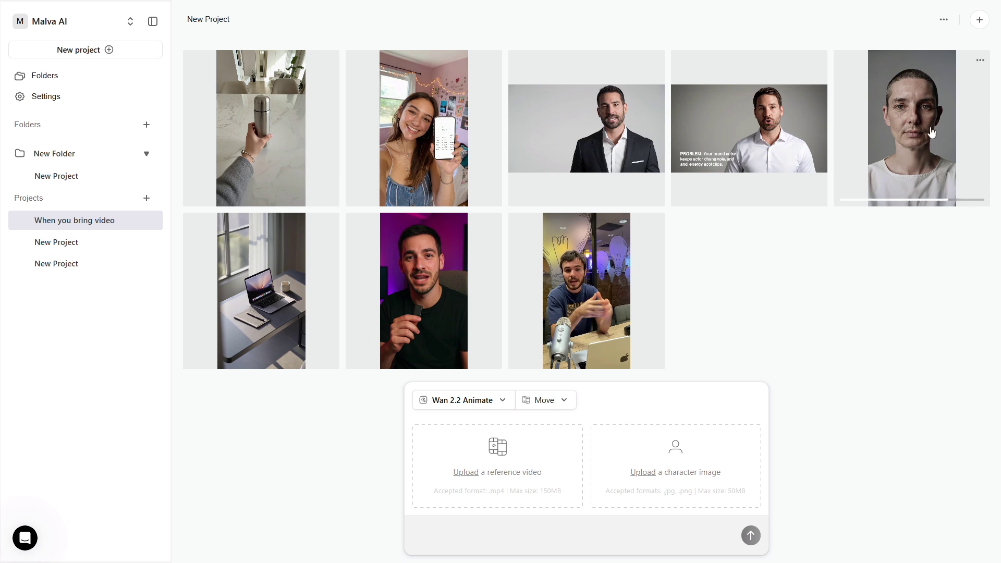
left_click(927, 132)
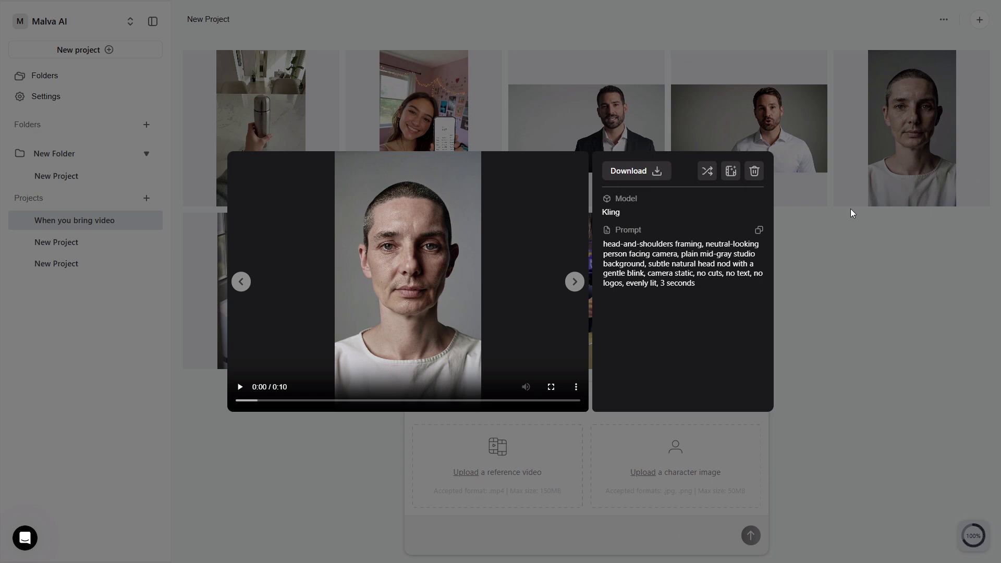
left_click(896, 278)
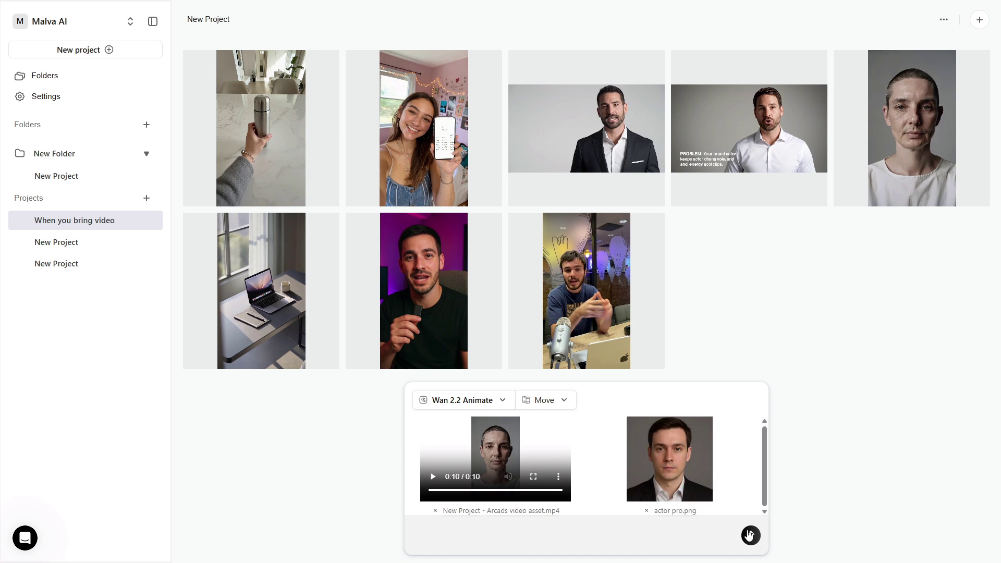
left_click(750, 535)
left_click(645, 433)
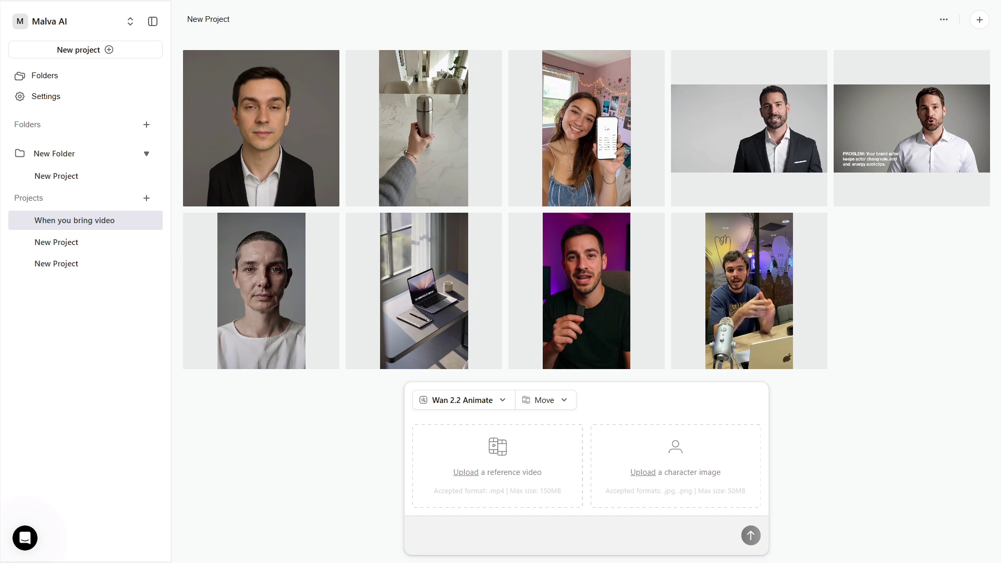
Switch to Talking Actors and play the microphone actor's original clip
left_click(462, 399)
left_click(485, 261)
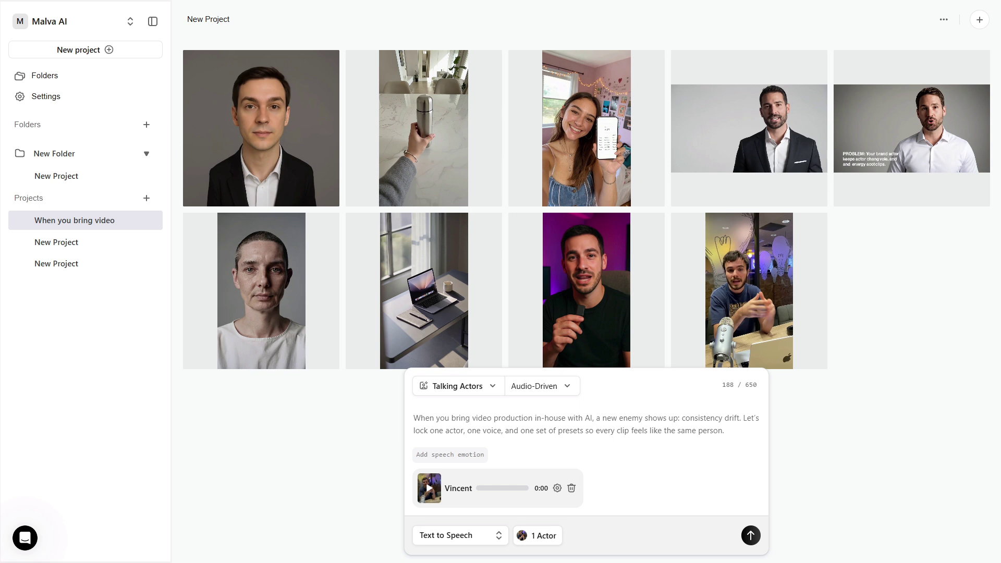
left_click(736, 224)
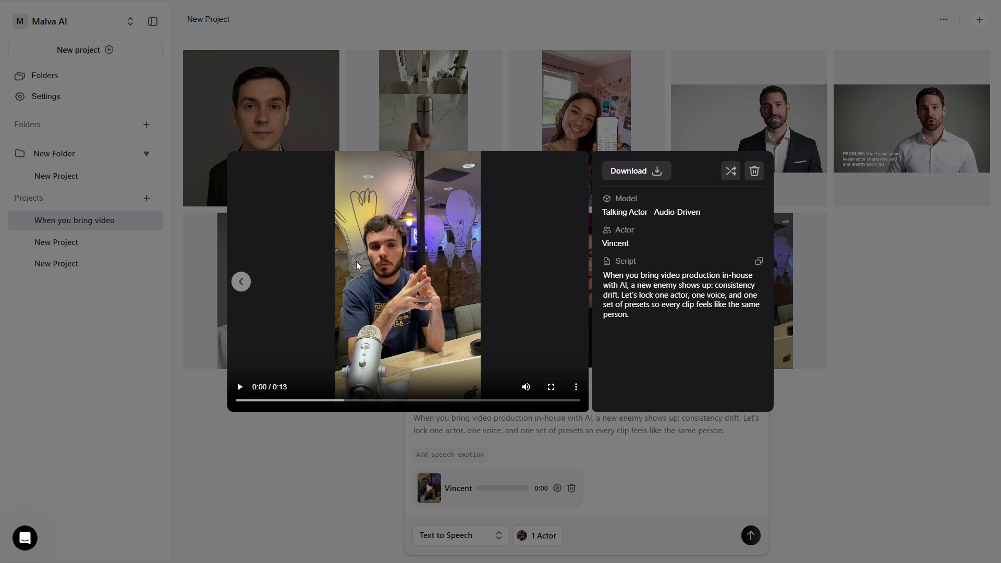
left_click(249, 380)
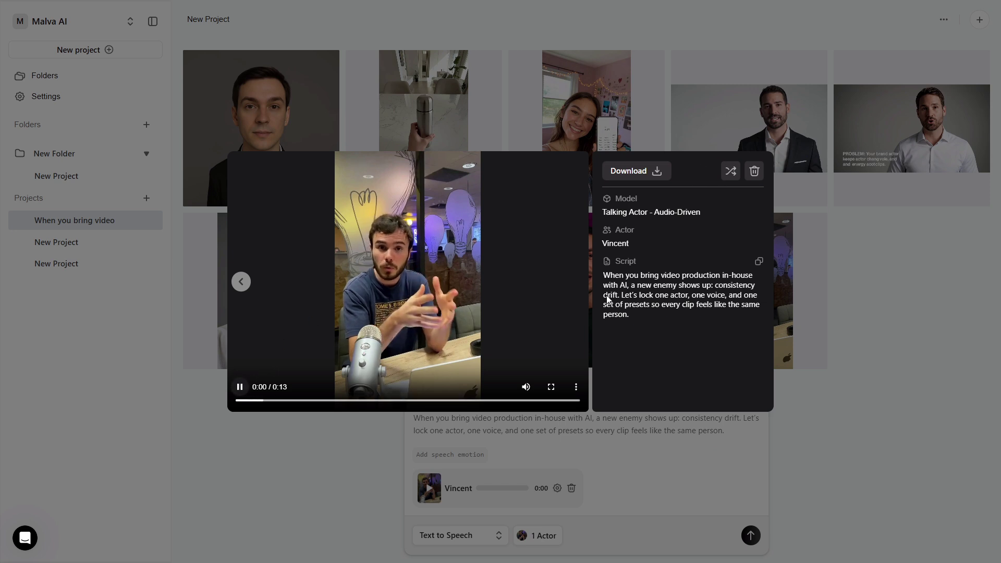
Remix the clip, delete the consistency-drift opening sentence, and generate the video for 1 credit
left_click(730, 168)
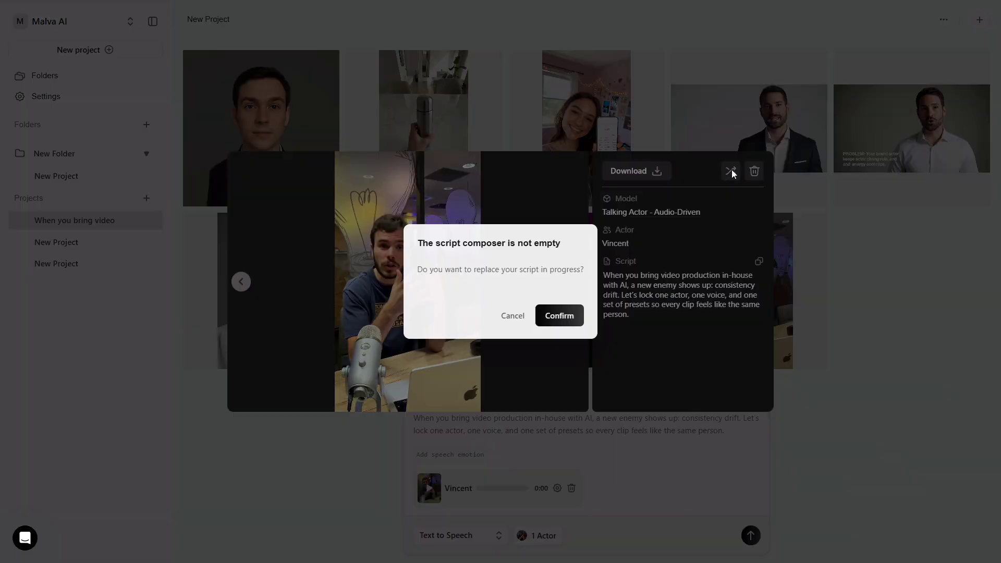
left_click(550, 316)
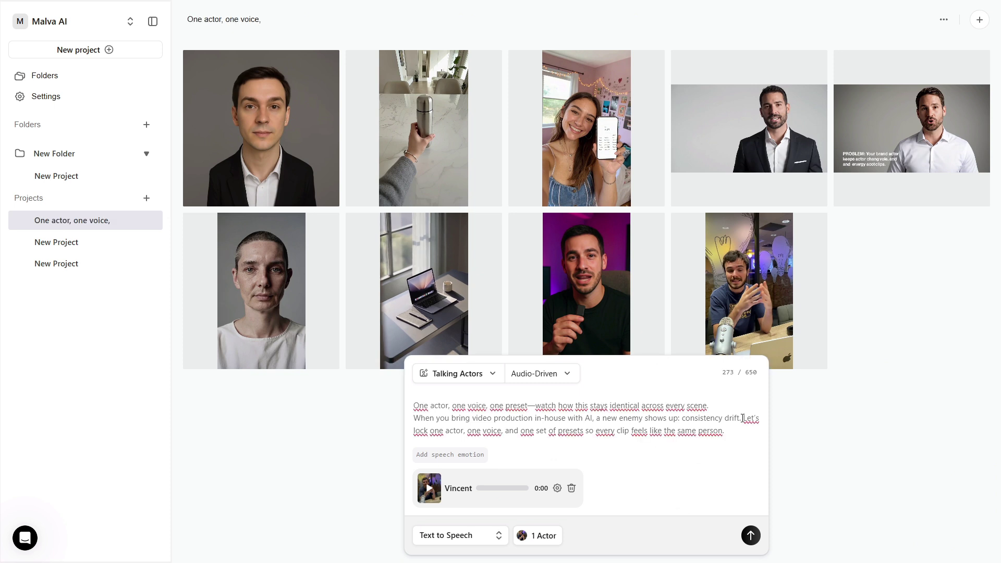
left_click_drag(742, 417, 402, 424)
key("BackSpace")
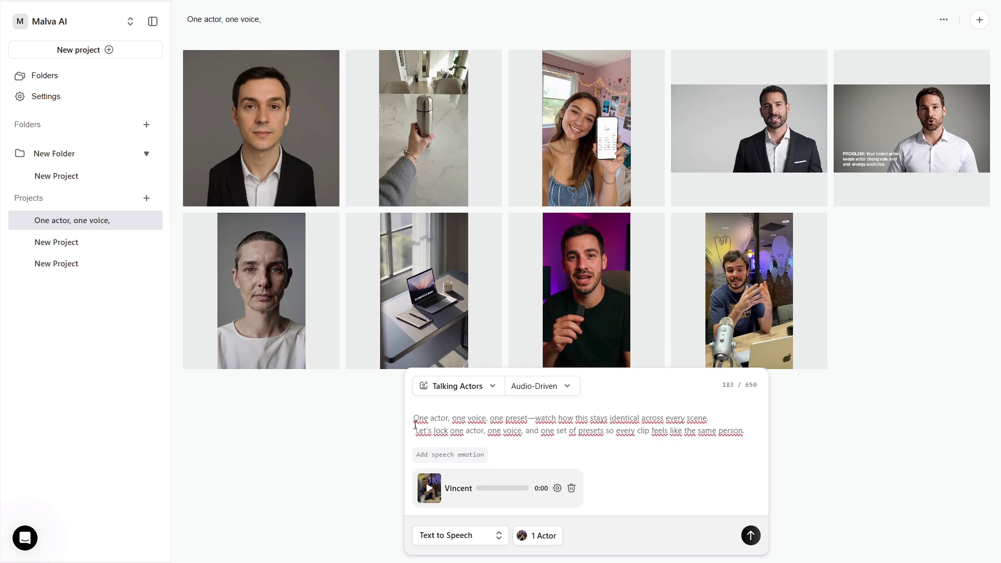
key("BackSpace")
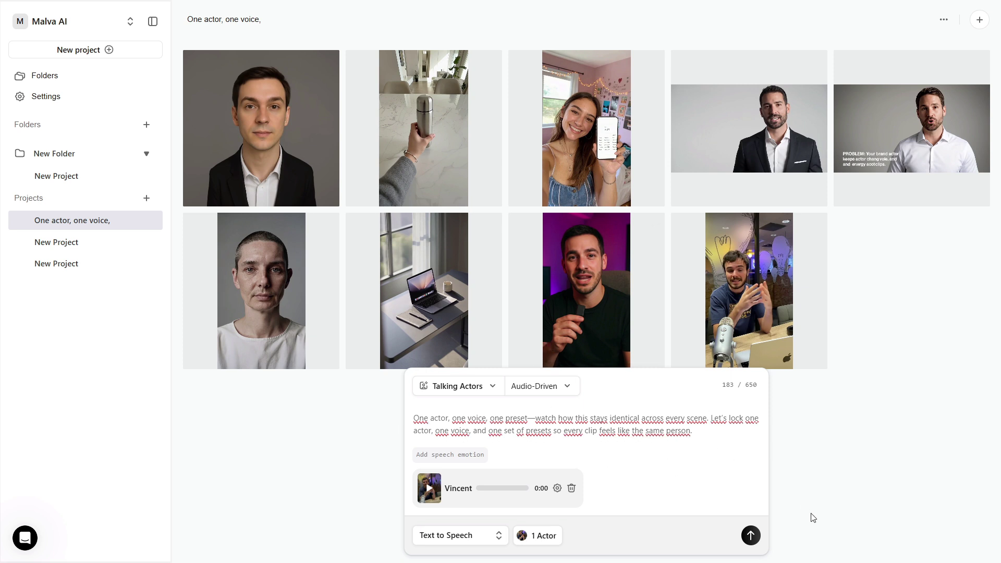
left_click(750, 535)
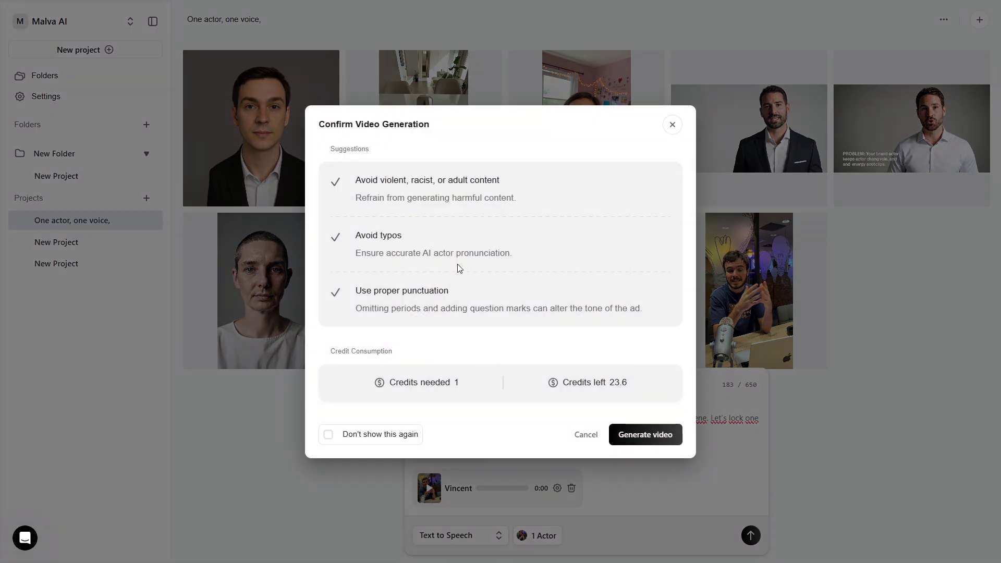
left_click(659, 437)
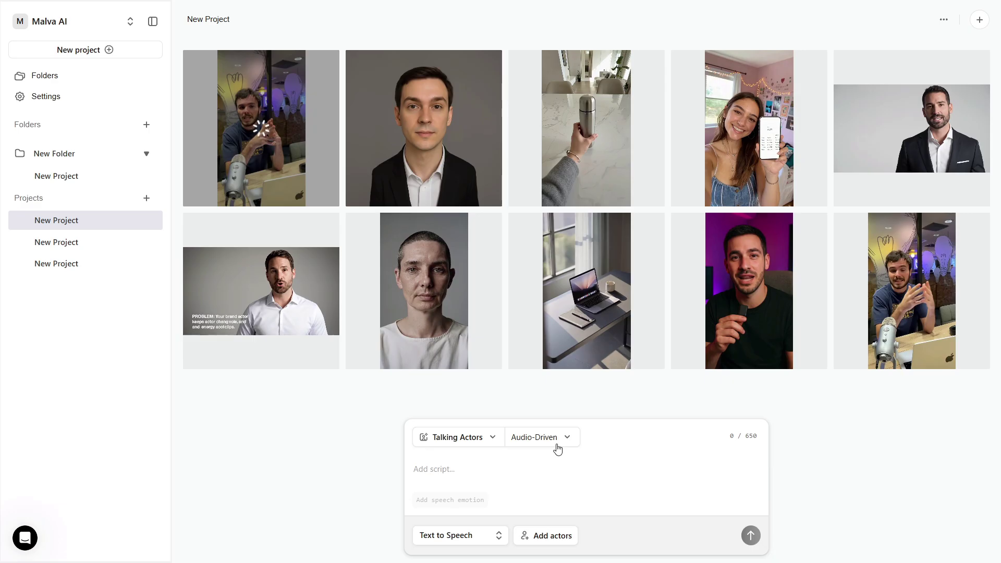
left_click(267, 120)
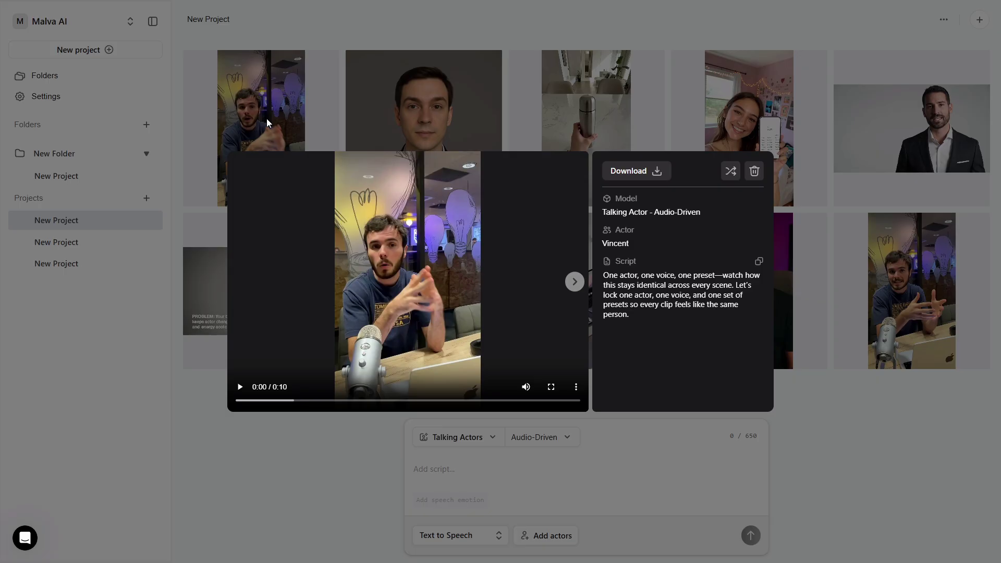
left_click(243, 388)
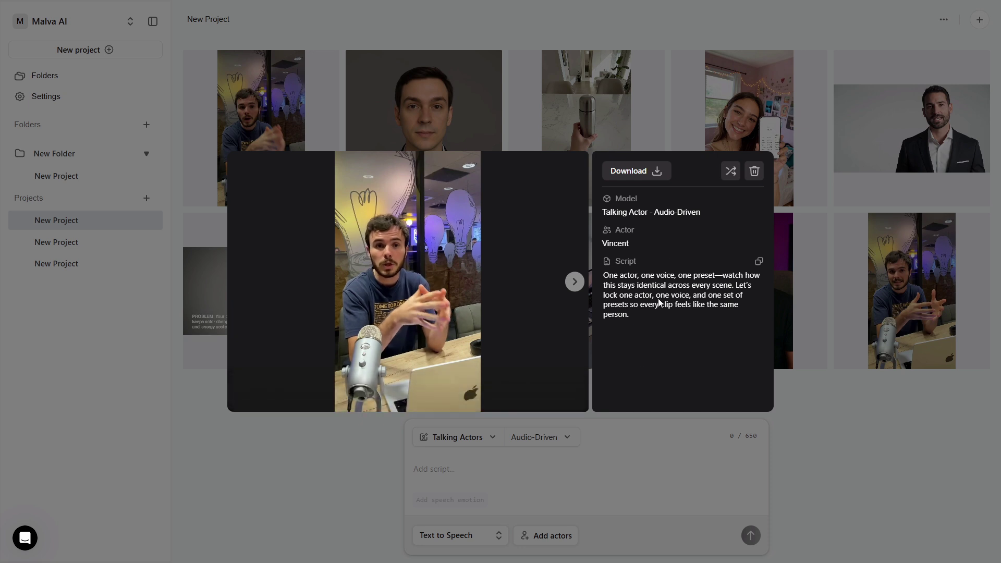
left_click(853, 427)
left_click(880, 303)
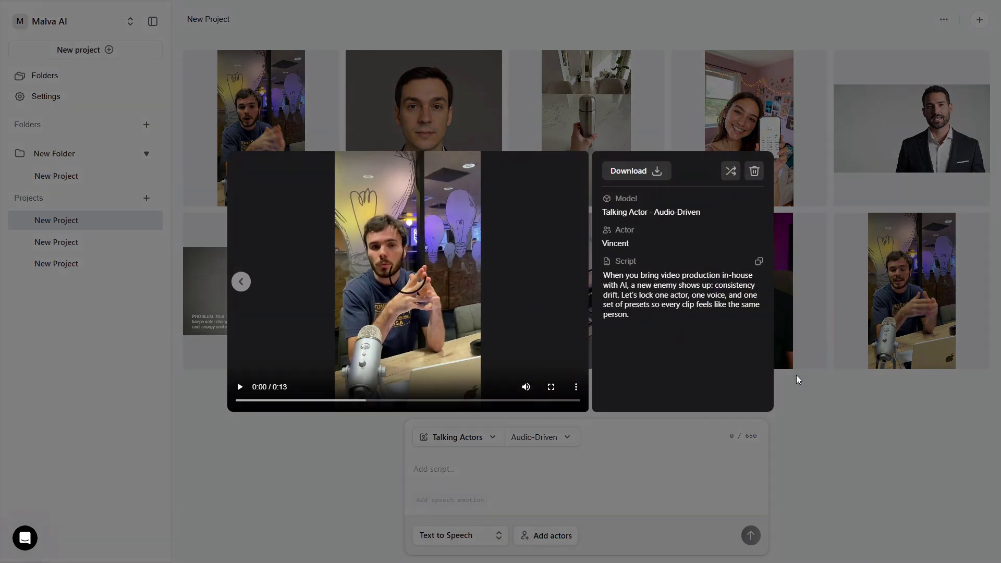
left_click(240, 388)
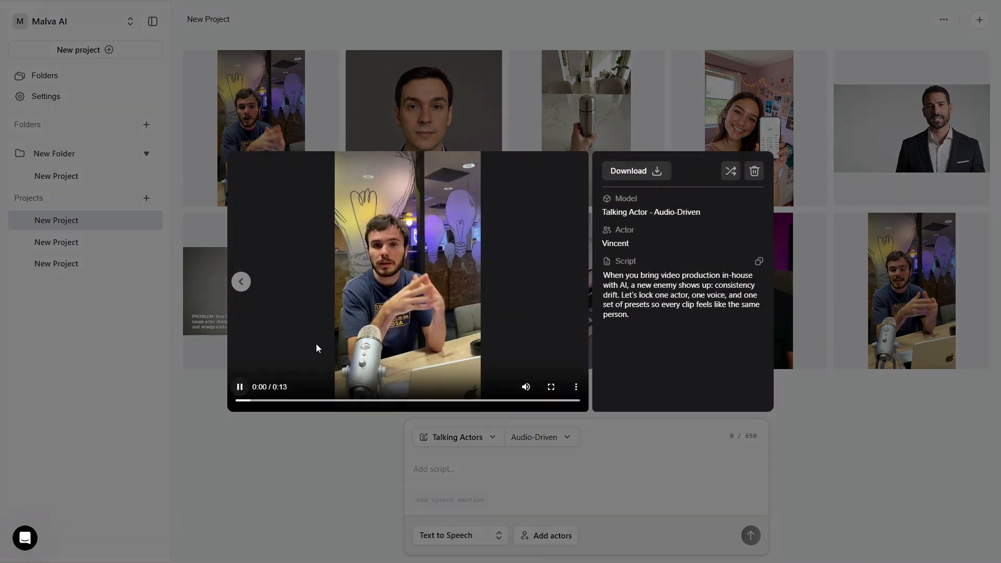
left_click(215, 393)
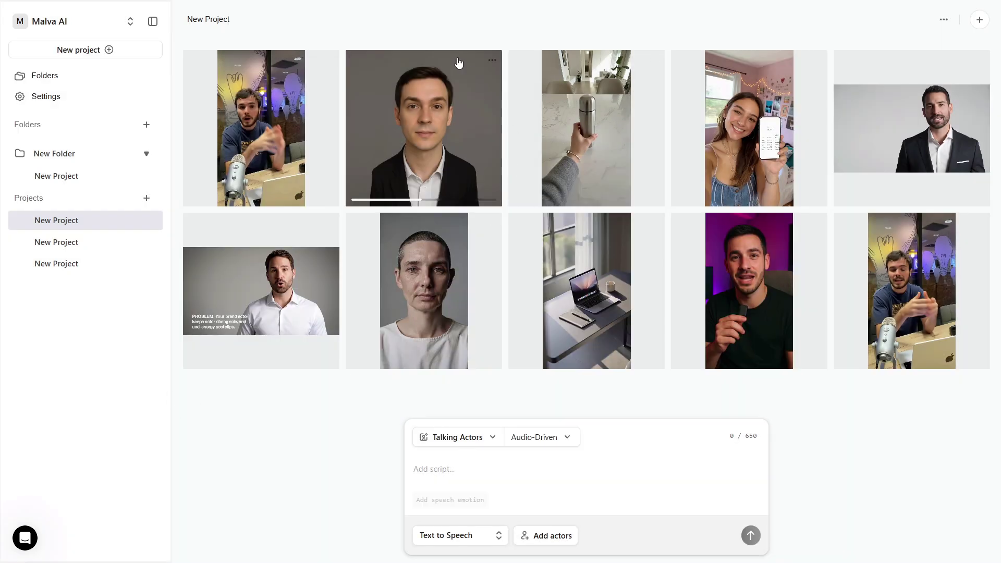
mouse_move(334, 318)
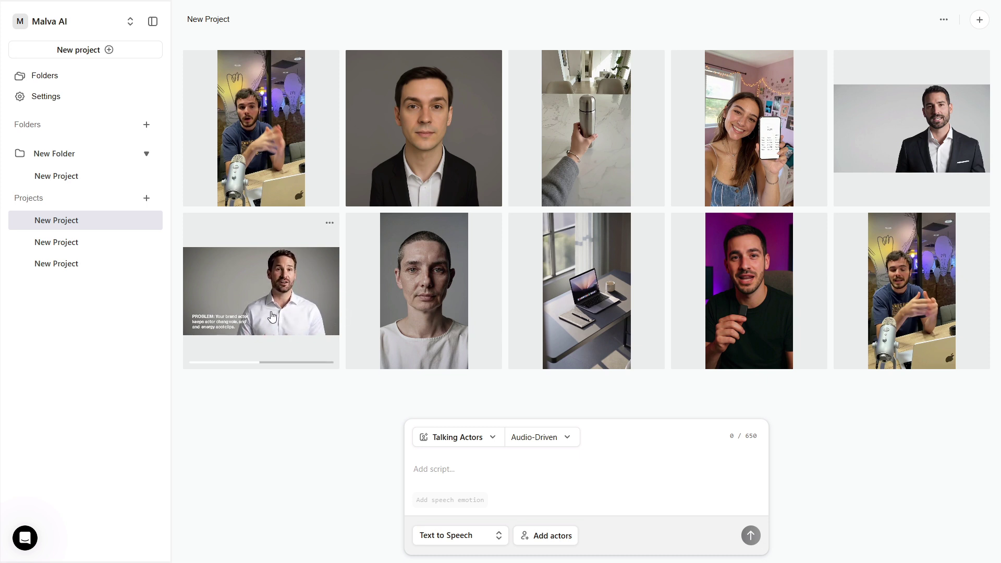
mouse_move(357, 349)
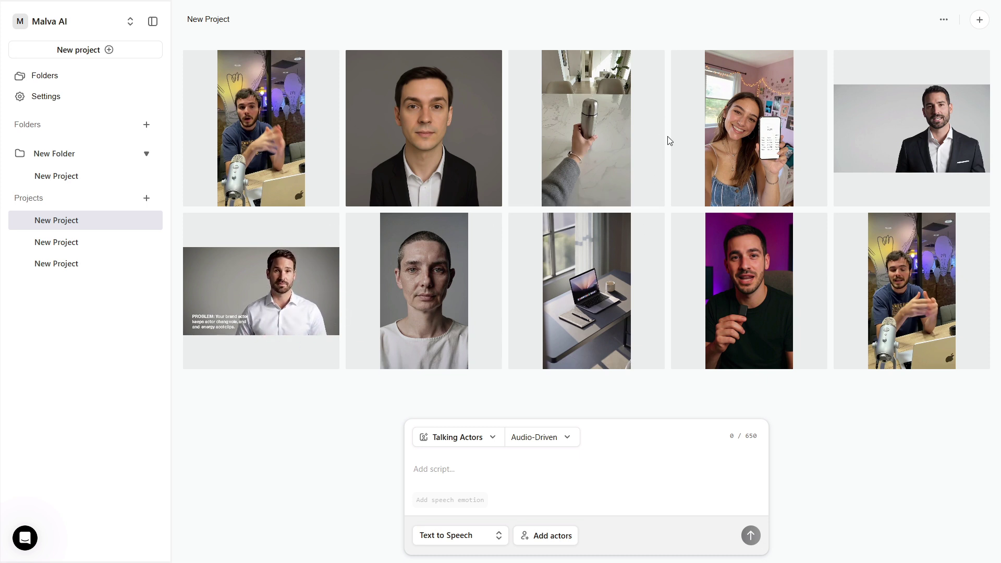
mouse_move(630, 103)
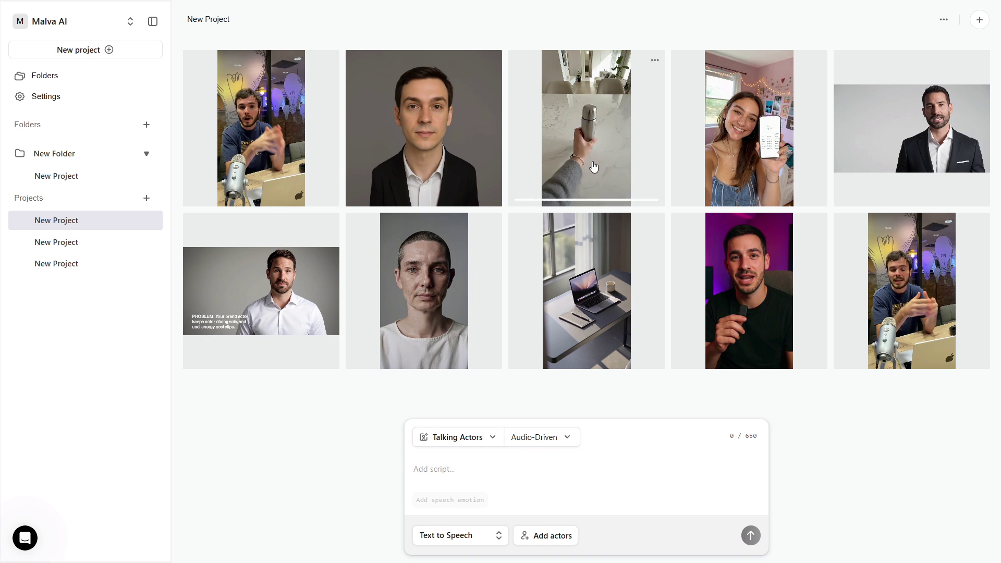
left_click(557, 192)
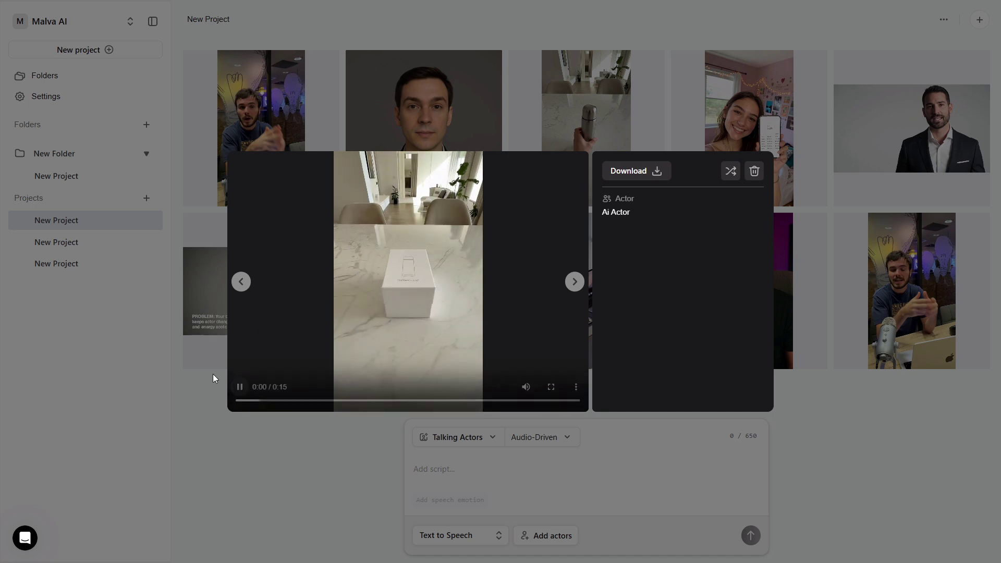
left_click(212, 396)
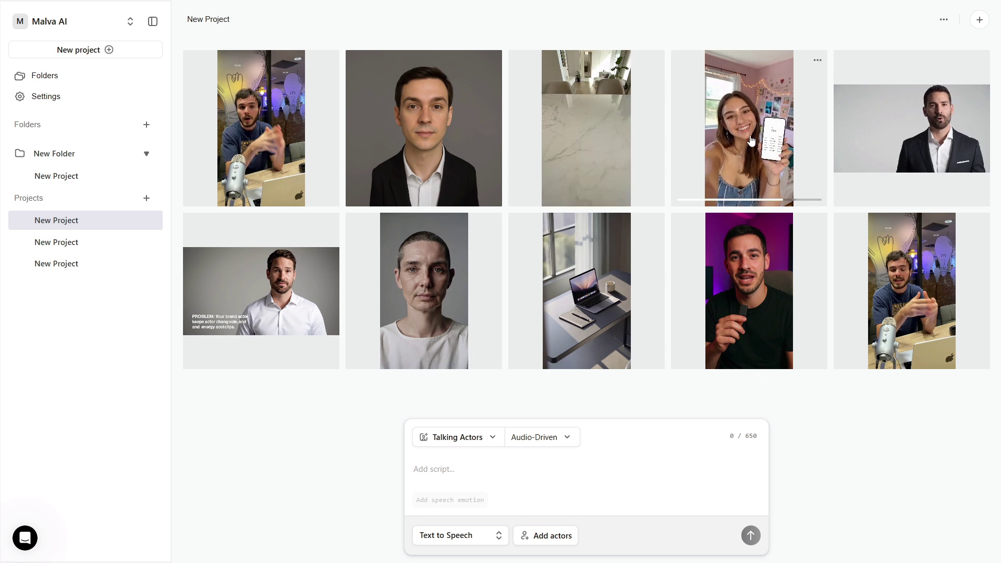
left_click(740, 292)
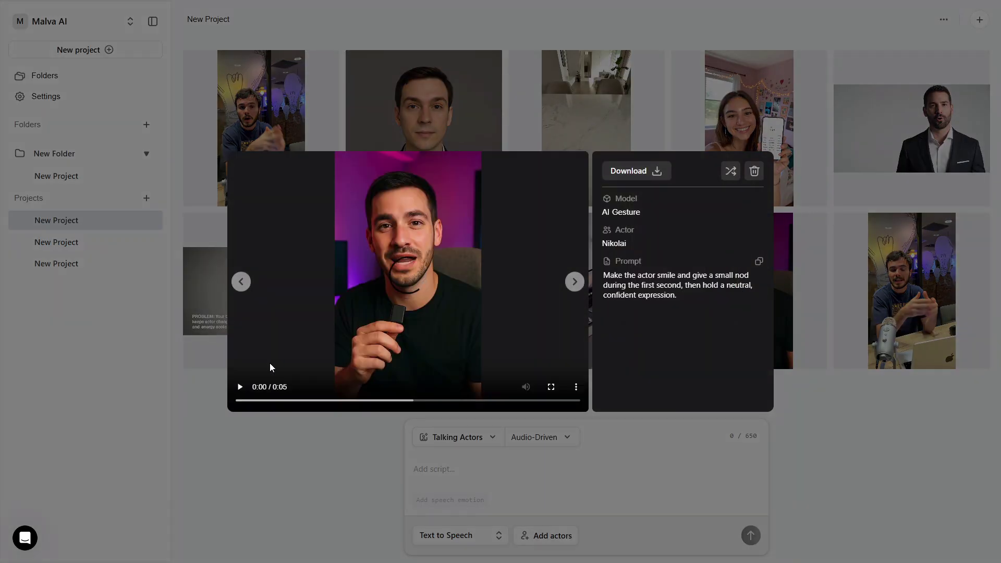
left_click(246, 395)
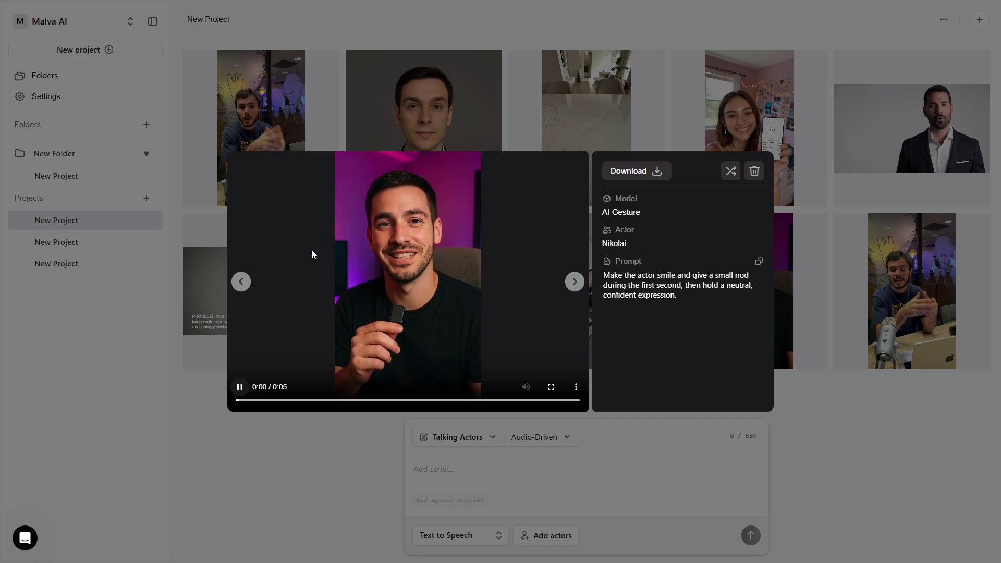
left_click(203, 345)
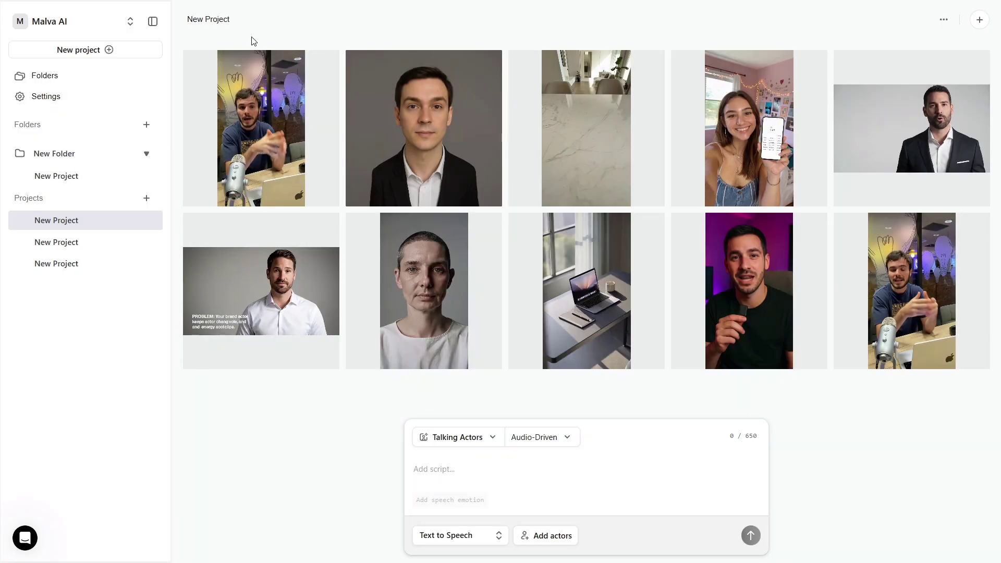
Watch the 10-second remixed clip muted, then open the 13-second original clip's preview
left_click(260, 125)
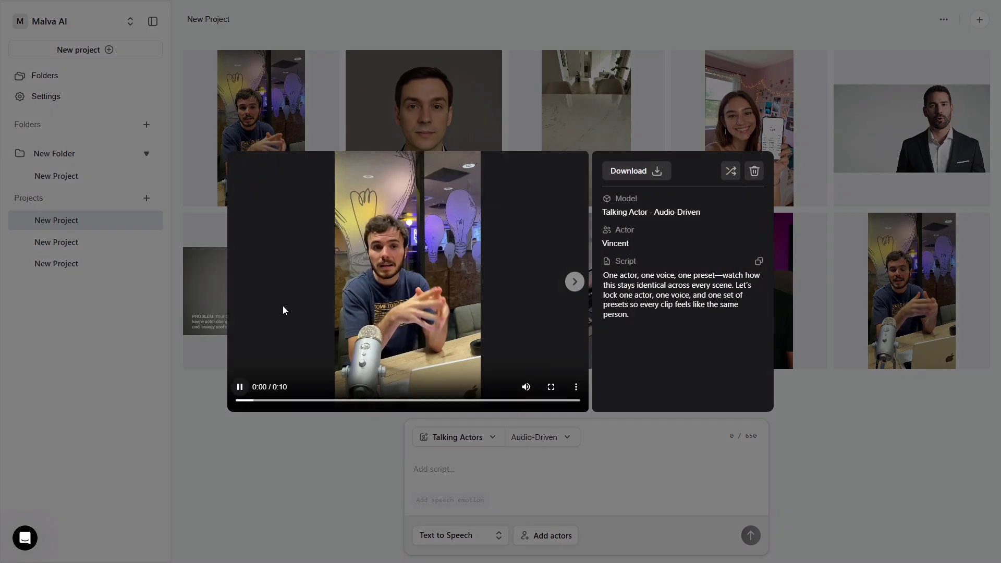
left_click(525, 386)
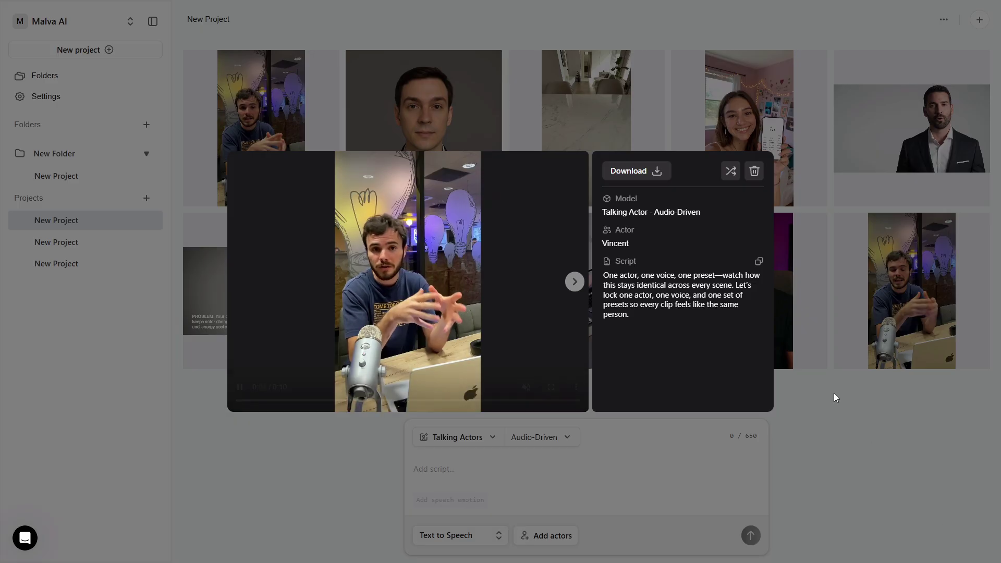
left_click(832, 397)
left_click(882, 330)
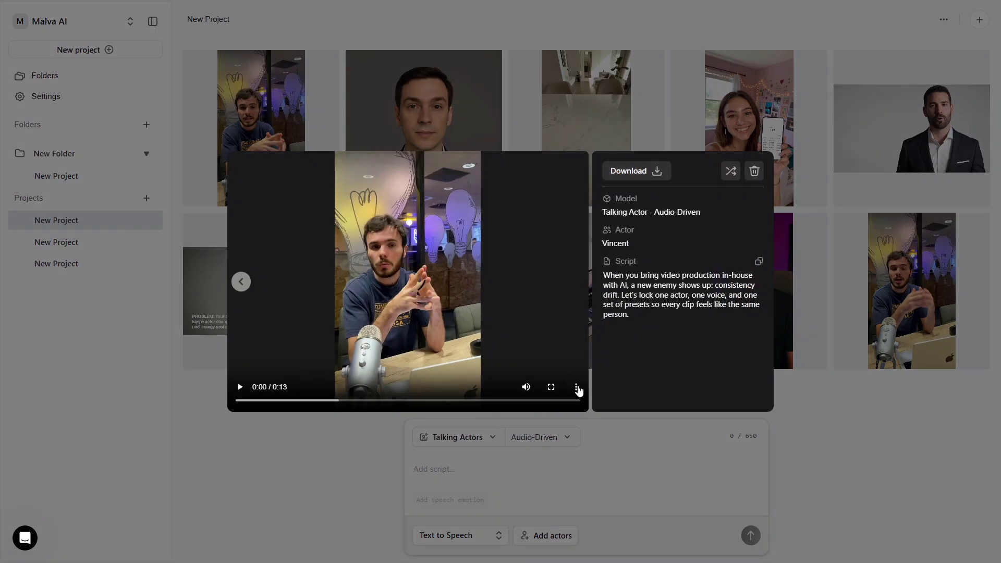